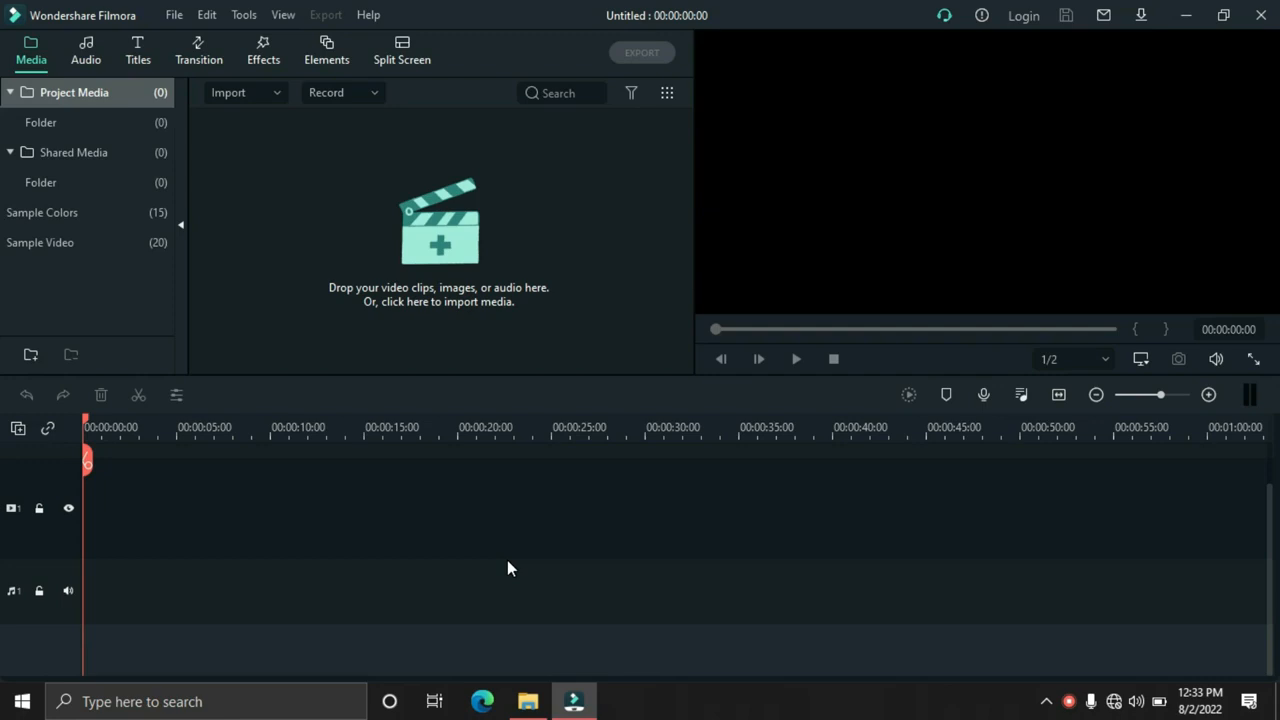
Import Fire (BGM), Fire VFX (Purple) and Floor Texture from the Fire Reveal folder into the project media
click(435, 258)
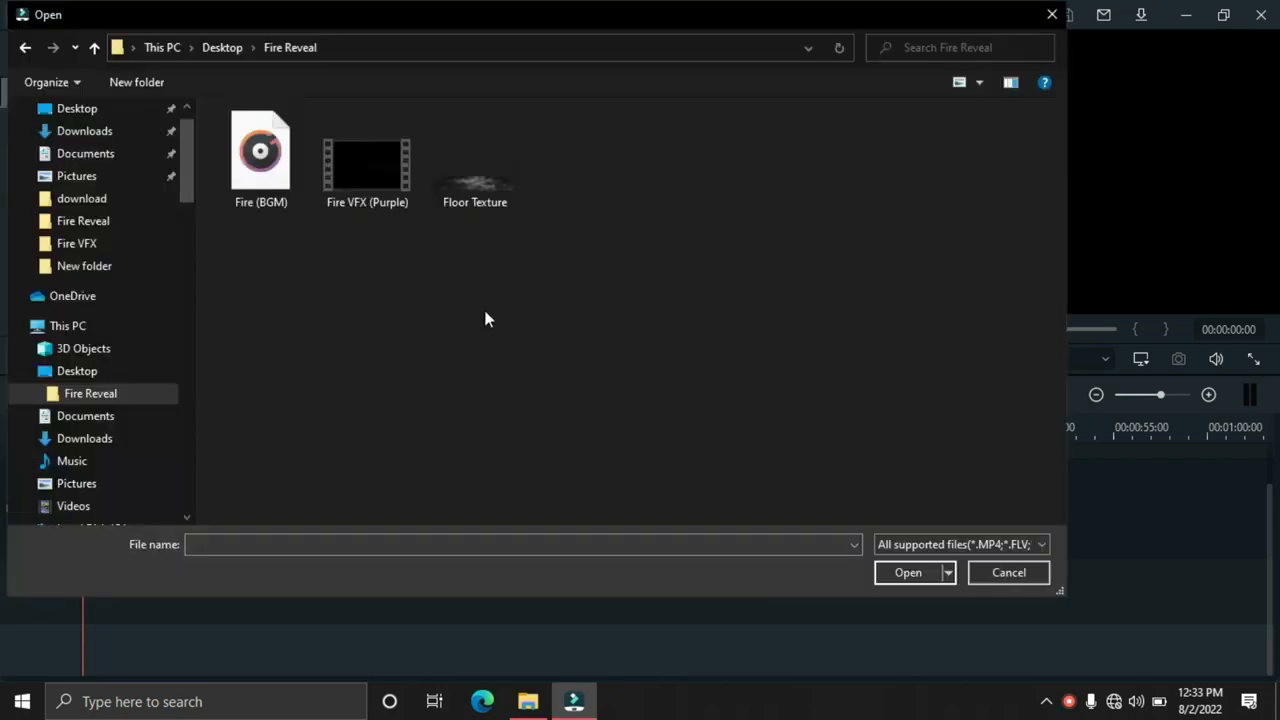
drag(414, 236, 254, 184)
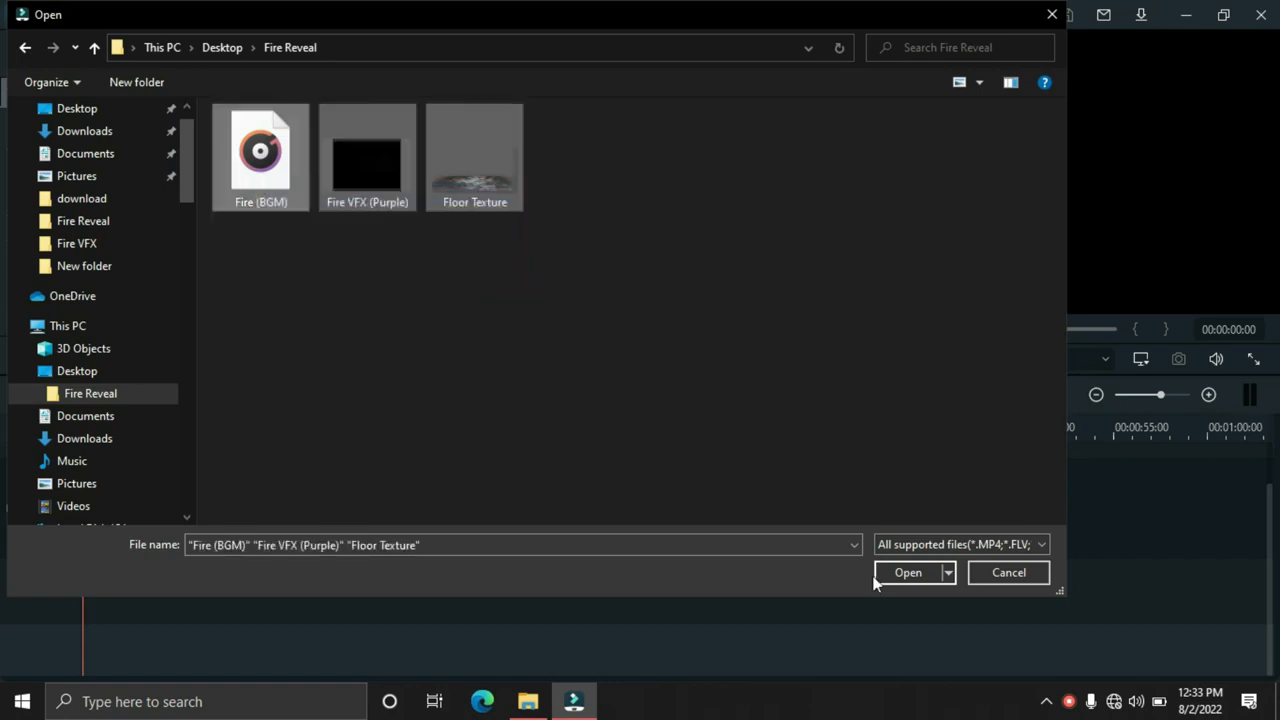
click(878, 573)
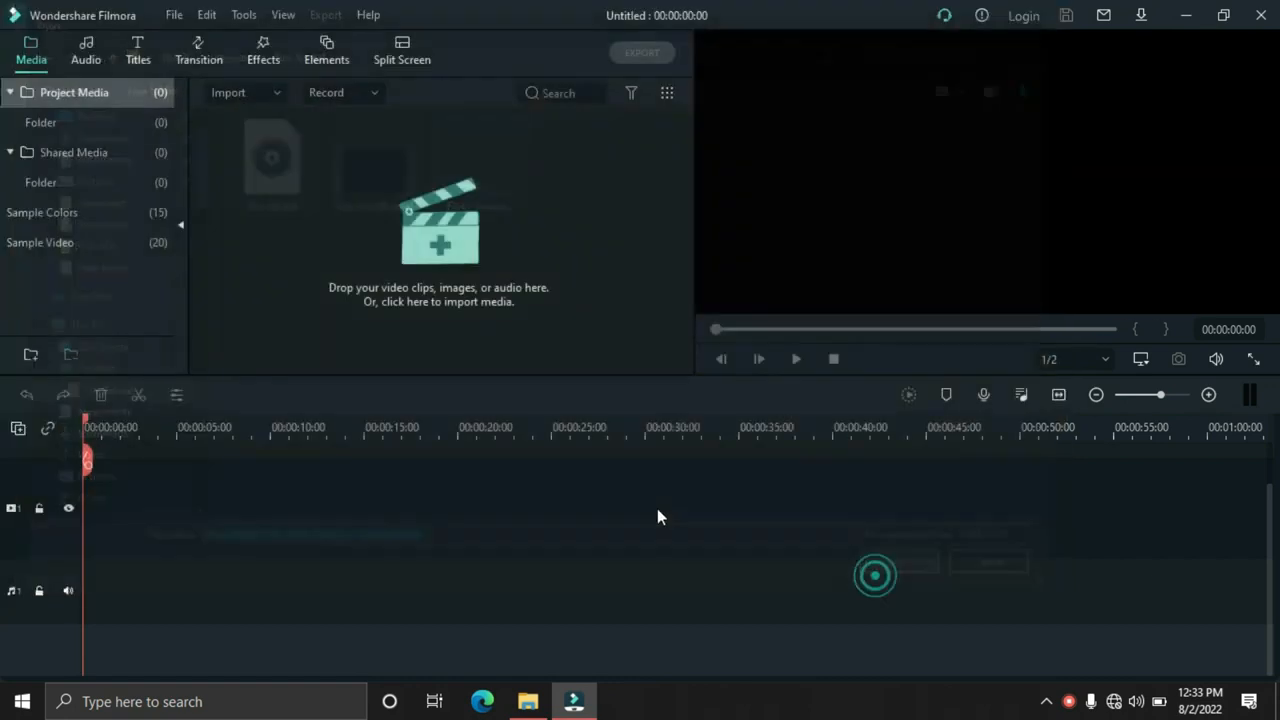
Add a Default Title at the start of video track 1 and extend it to about 10 seconds
click(134, 61)
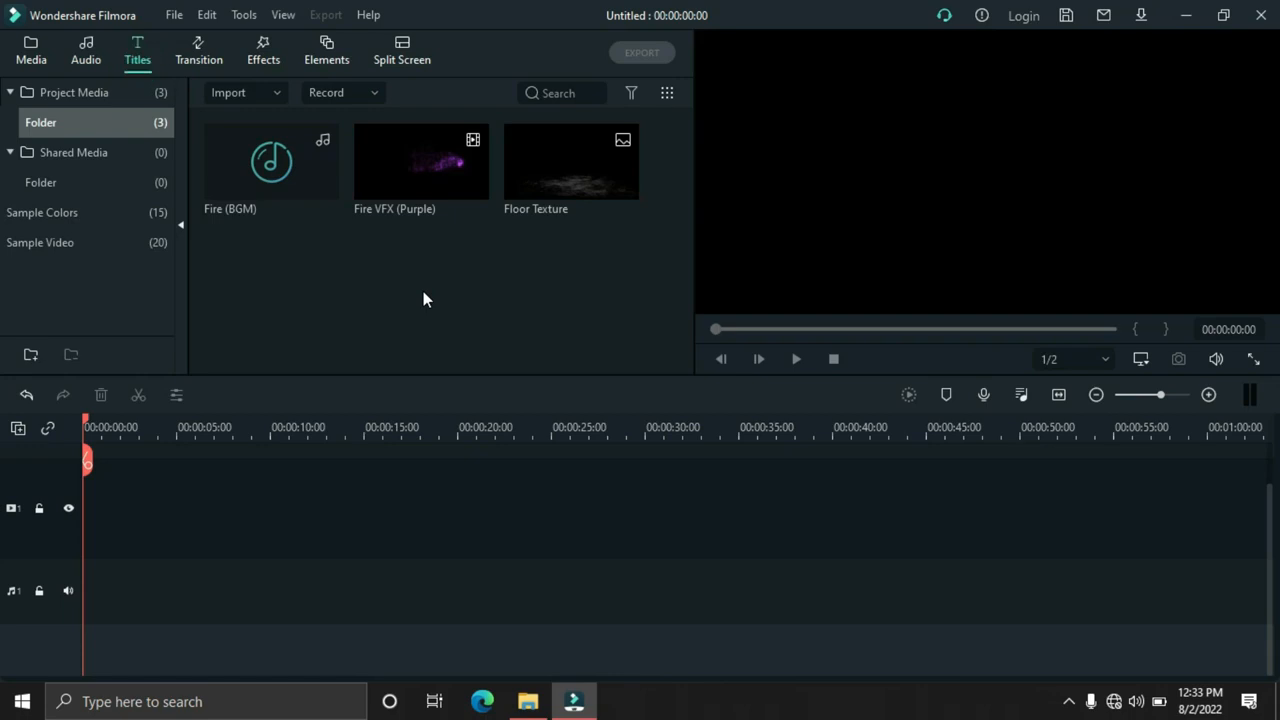
scroll(626, 301, down, 3)
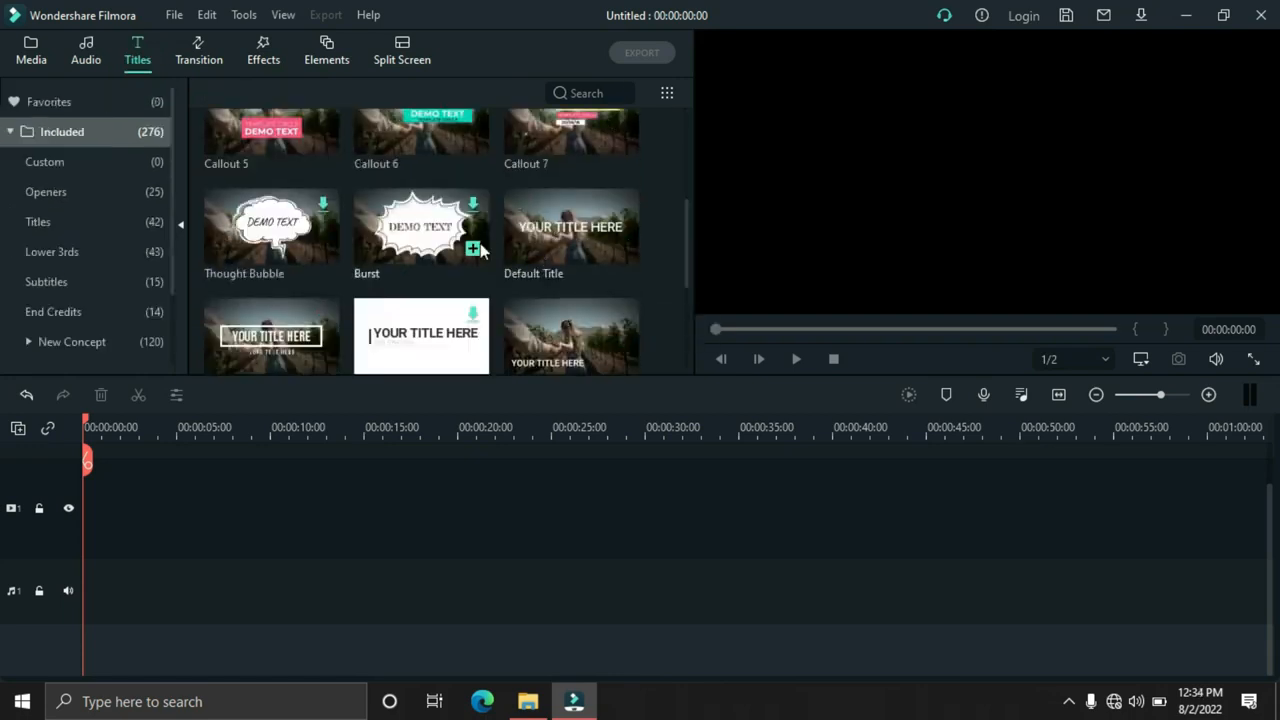
drag(530, 255, 148, 567)
drag(175, 498, 271, 503)
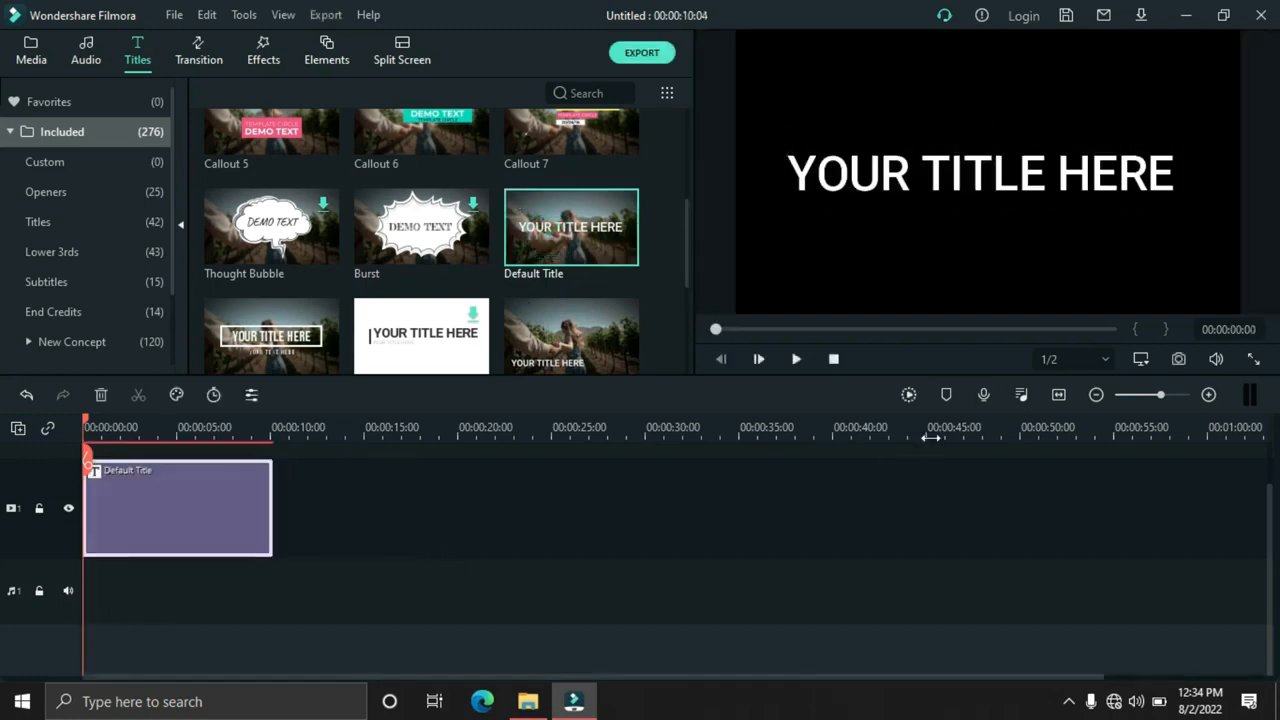
click(1059, 394)
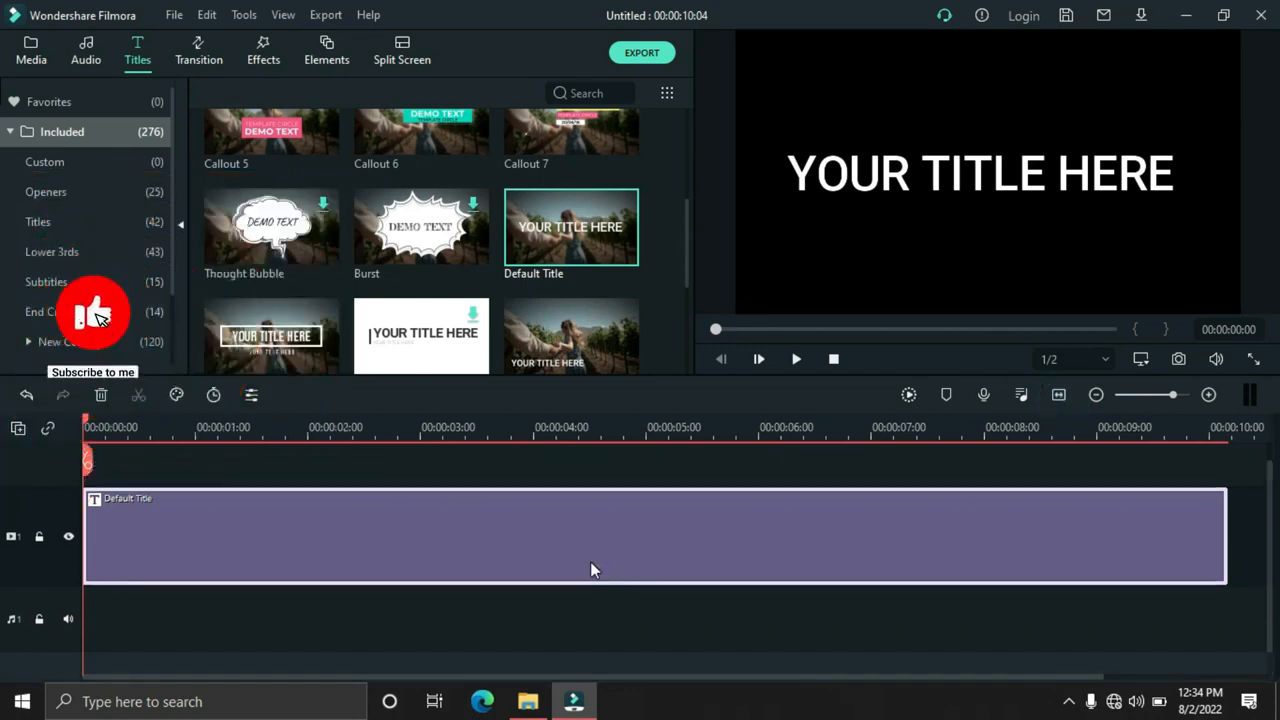
Open the title clip in the advanced text editor and replace its text with STOCKPILE
click(590, 563)
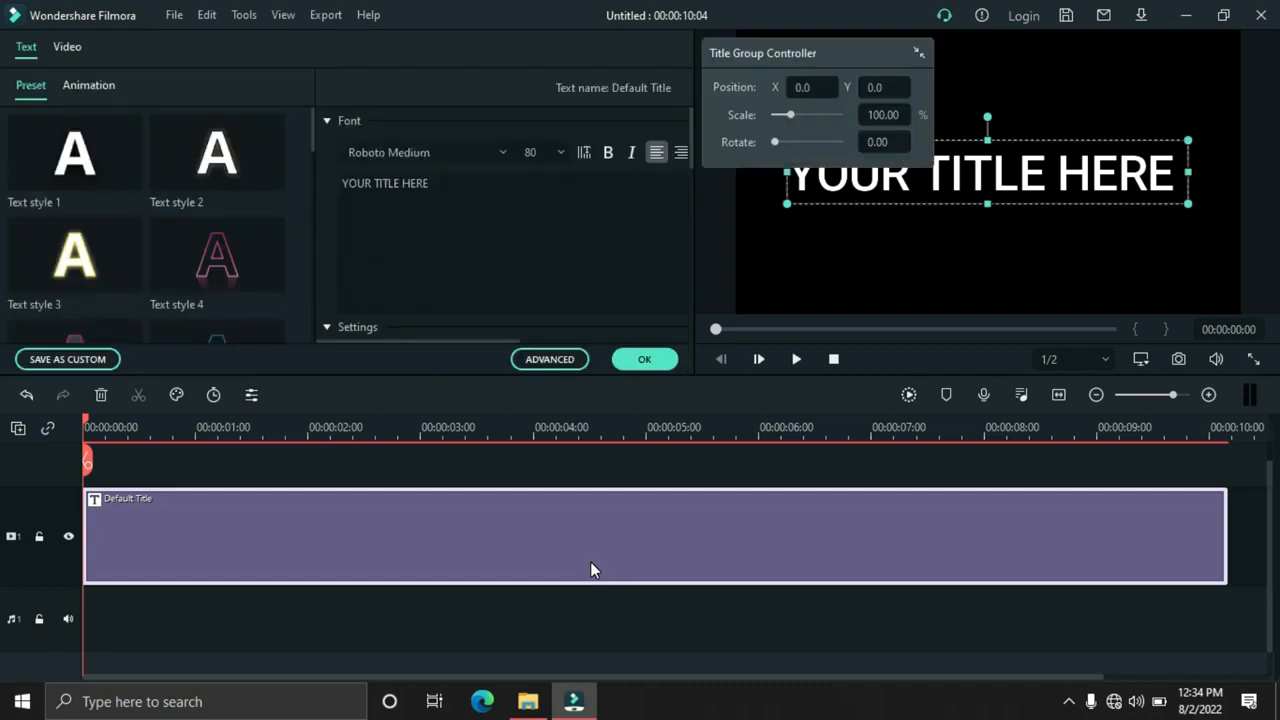
click(551, 360)
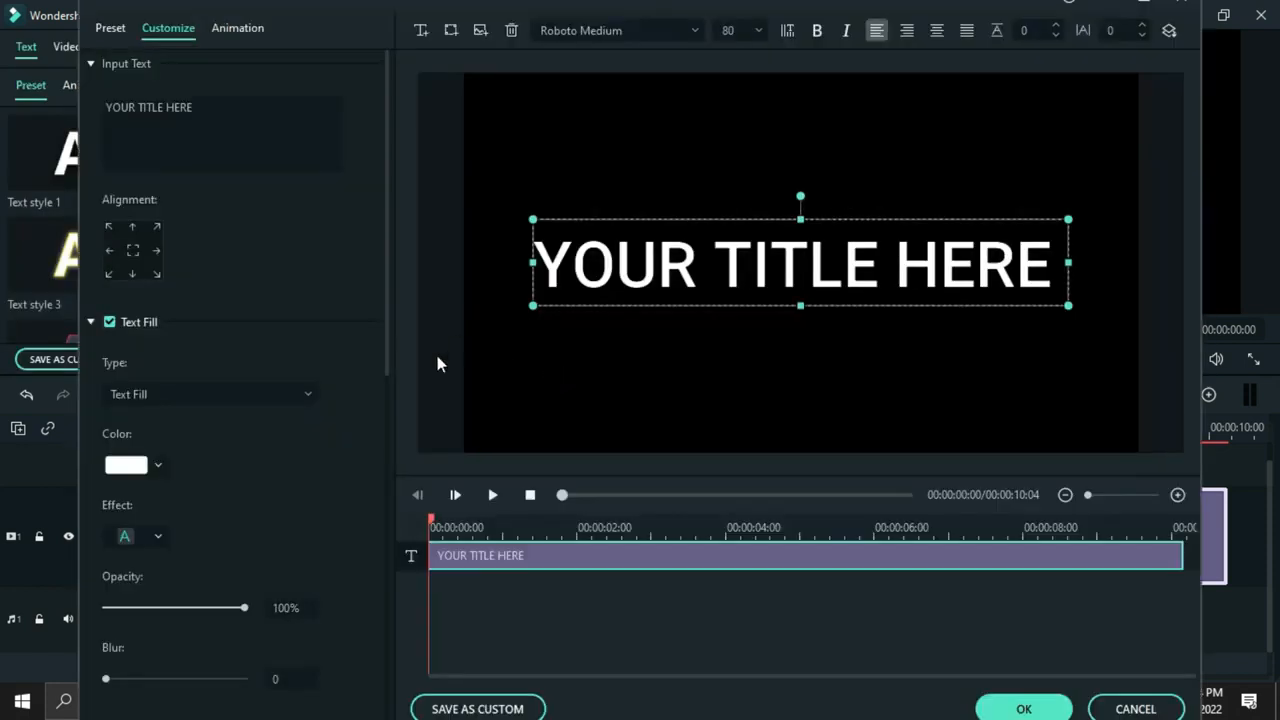
triple_click(147, 107)
text(STOCKPILE)
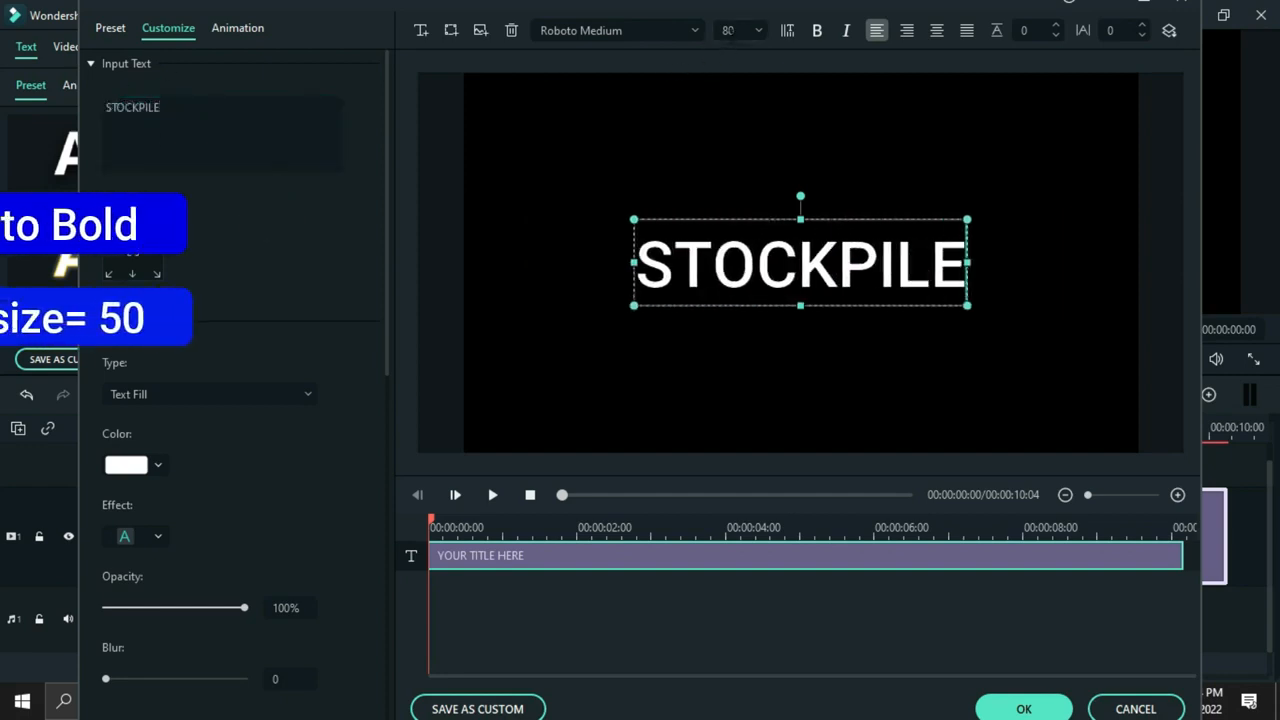
Set the STOCKPILE text to font size 50 and the Roboto Bold font
click(729, 30)
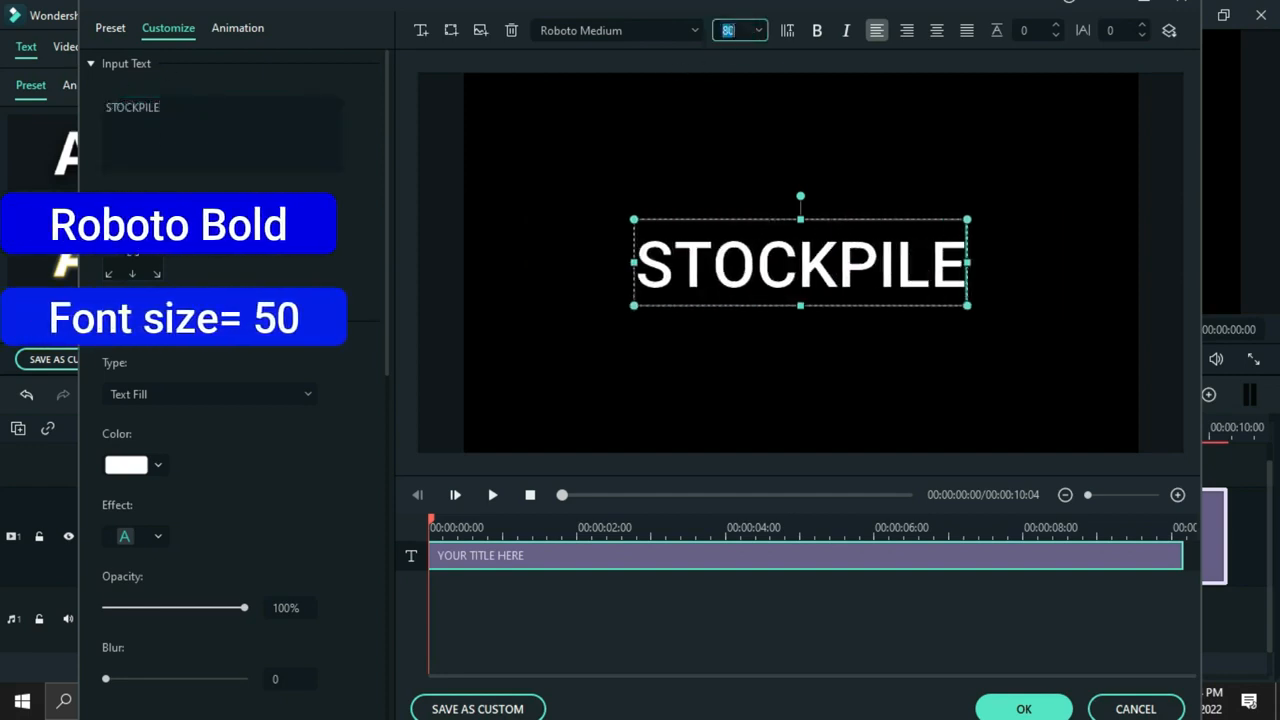
text(50)
key(Return)
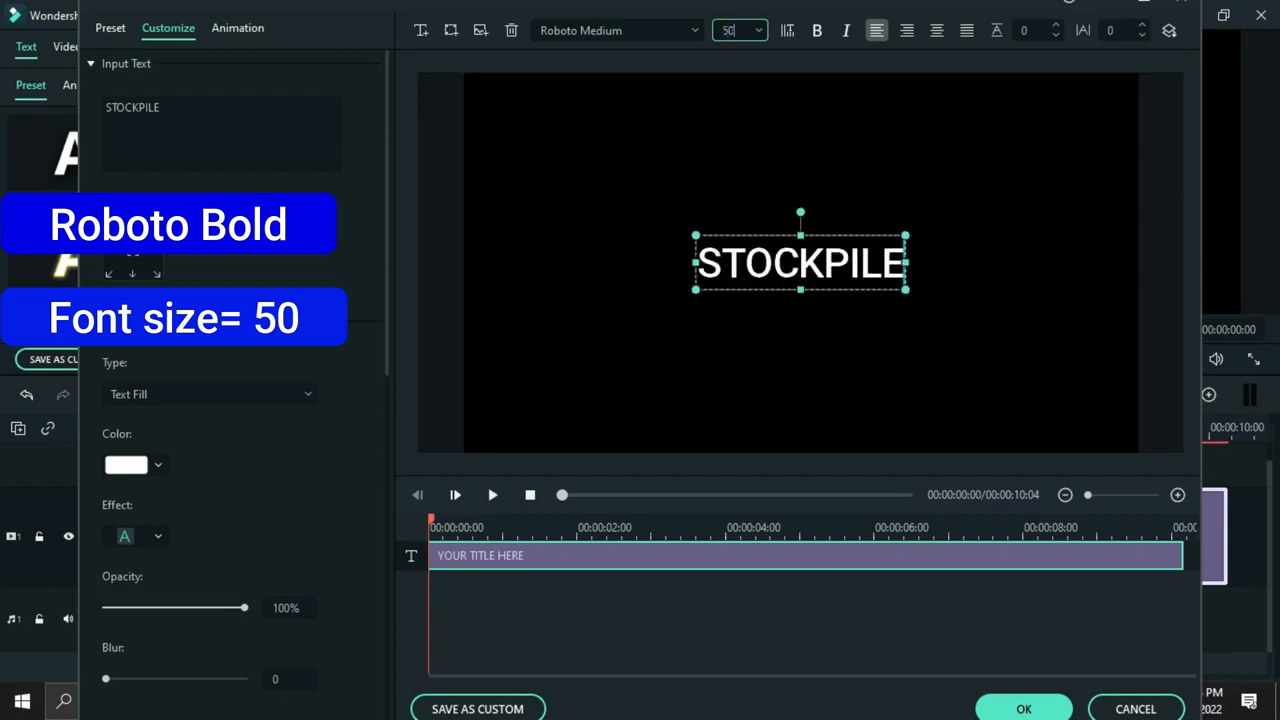
click(588, 30)
text(ROBOTO BOL)
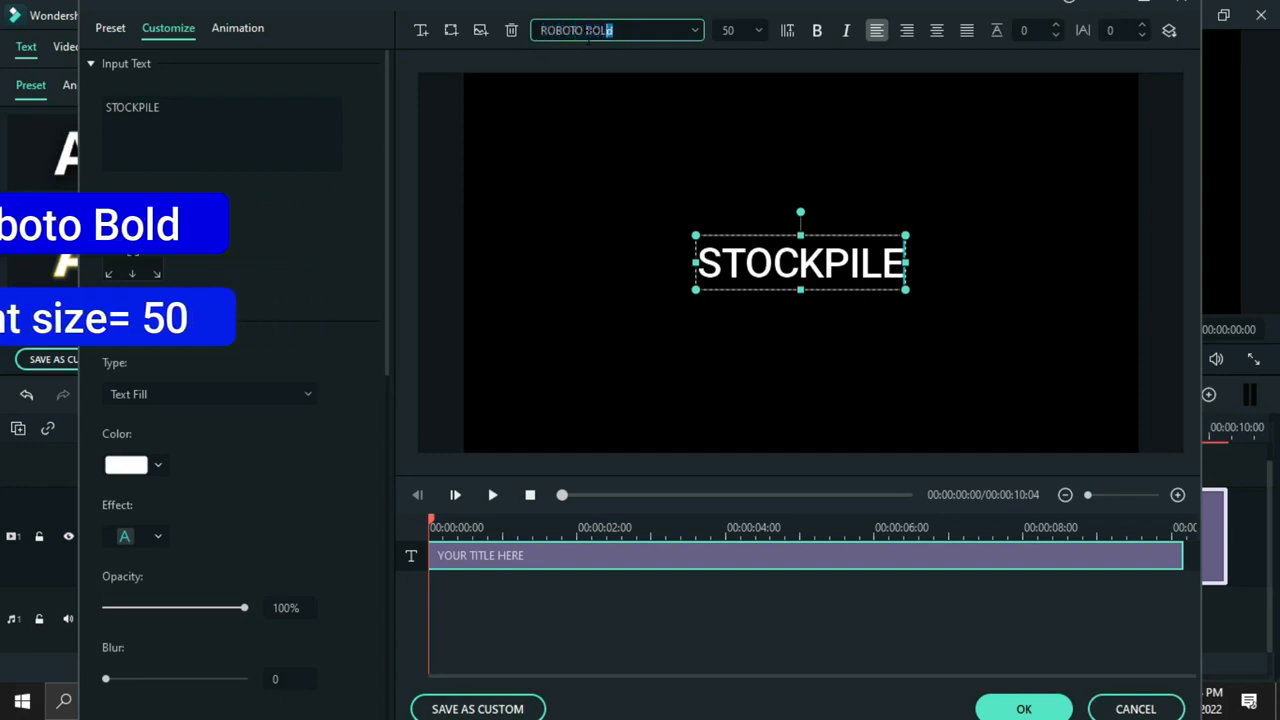
key(Return)
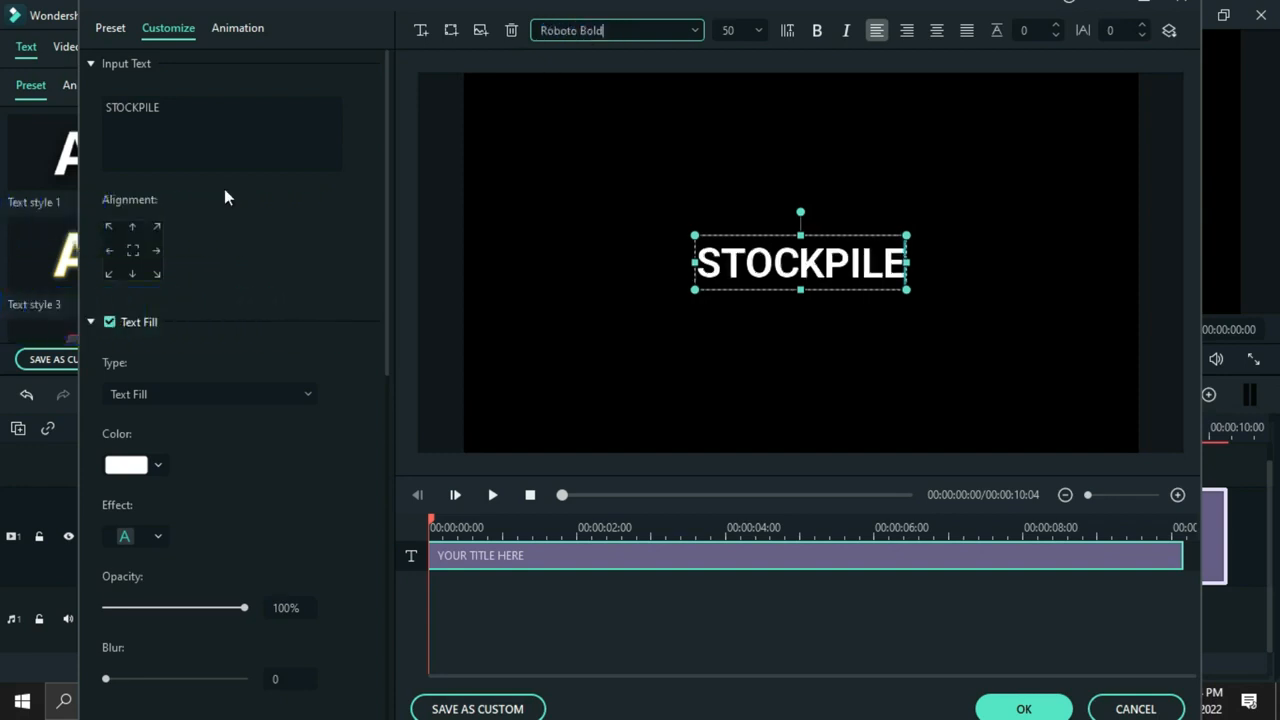
Apply the Type Writer animation to the STOCKPILE title, save the title edits and preview the result
click(237, 28)
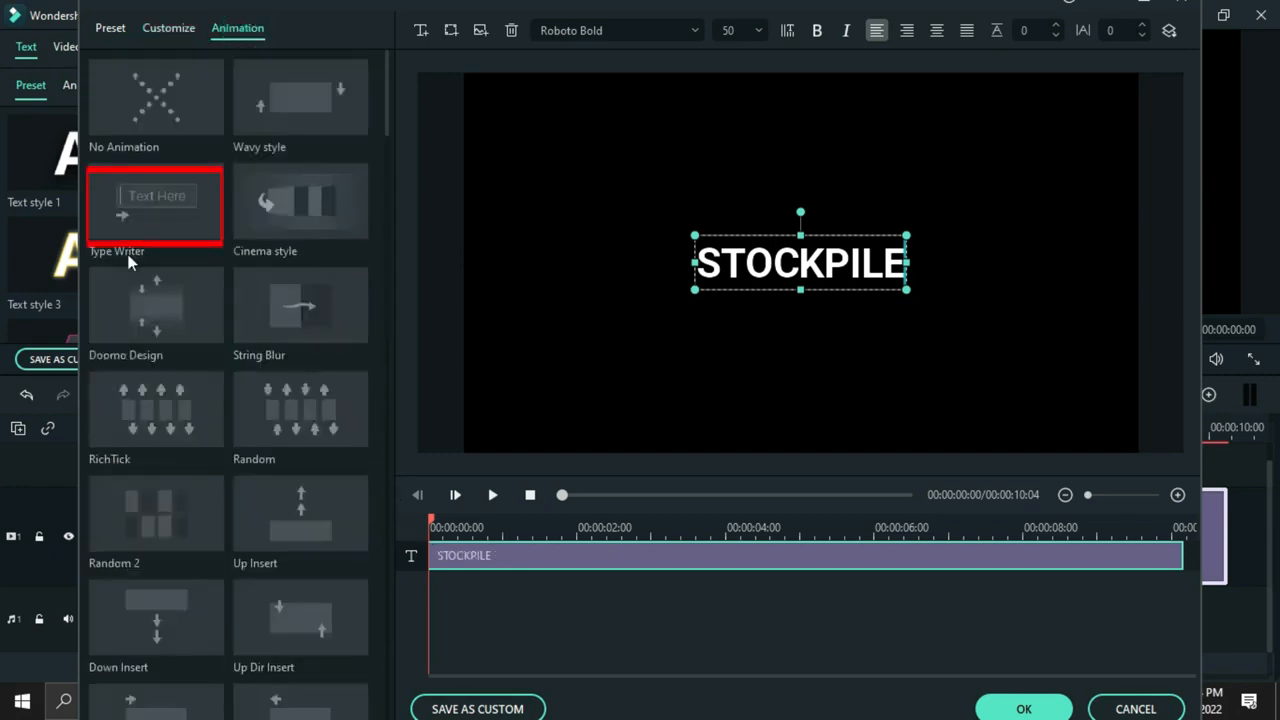
double_click(129, 202)
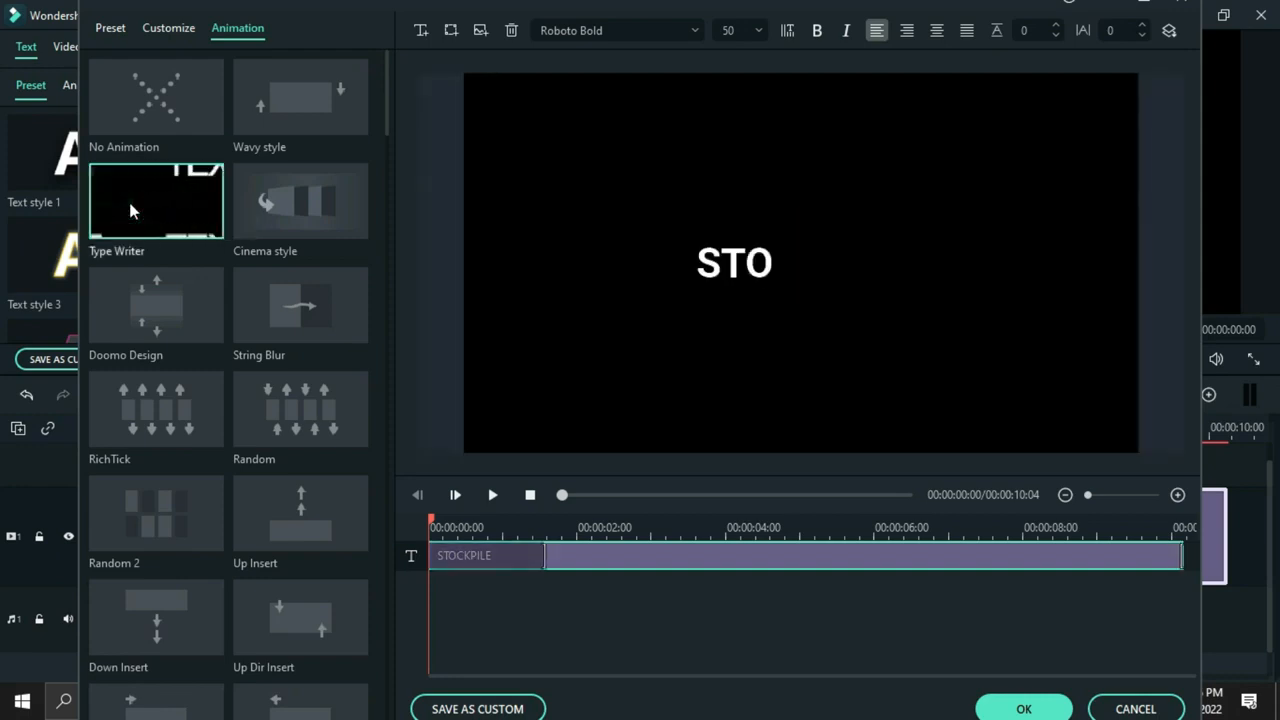
click(491, 498)
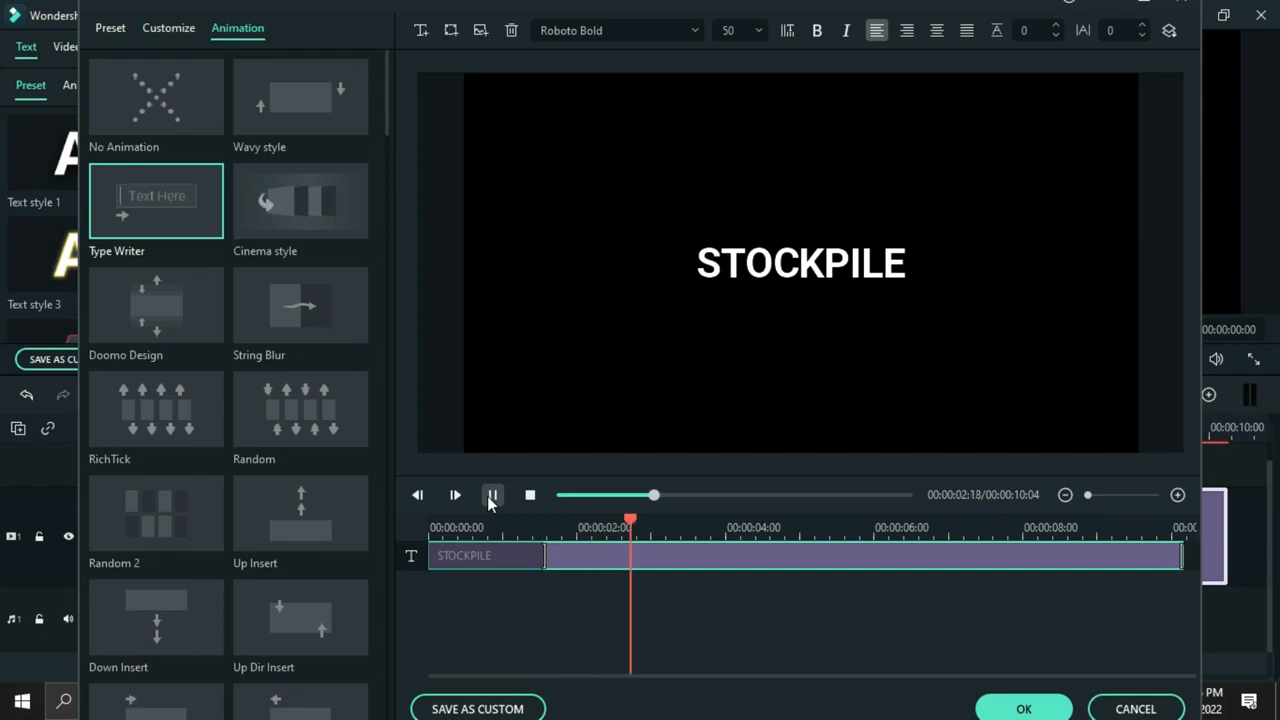
click(490, 498)
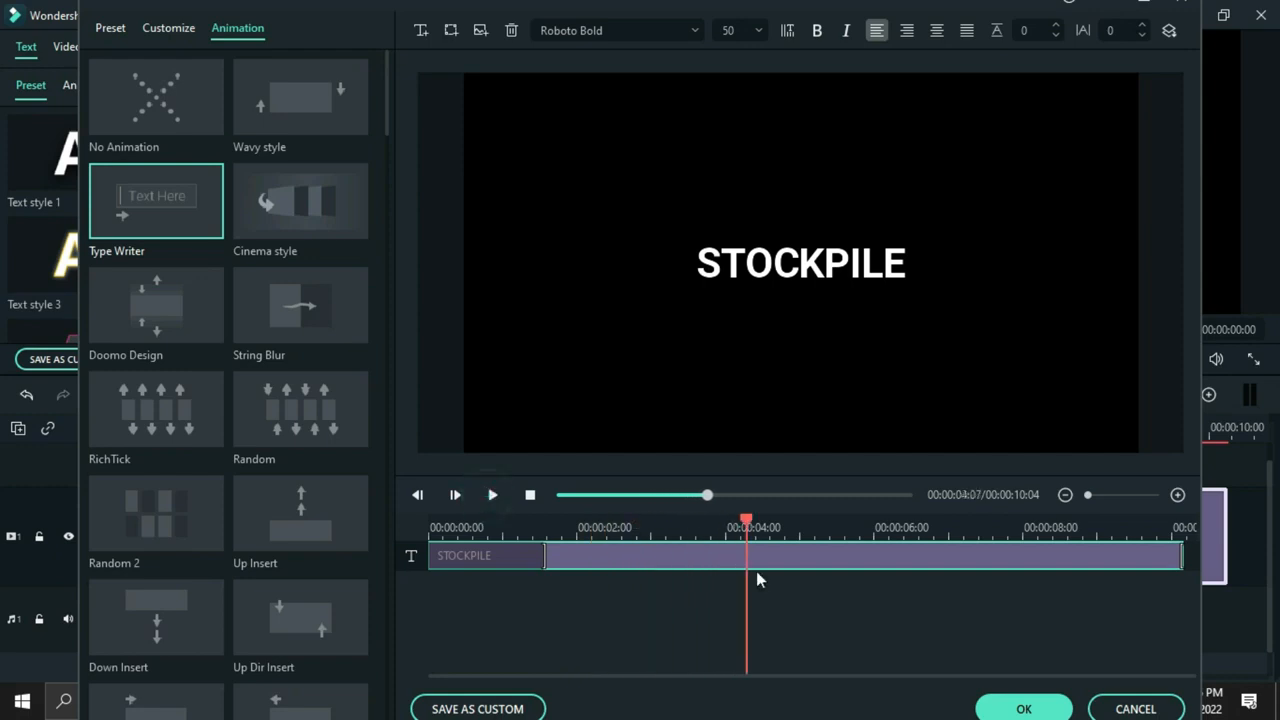
click(1025, 709)
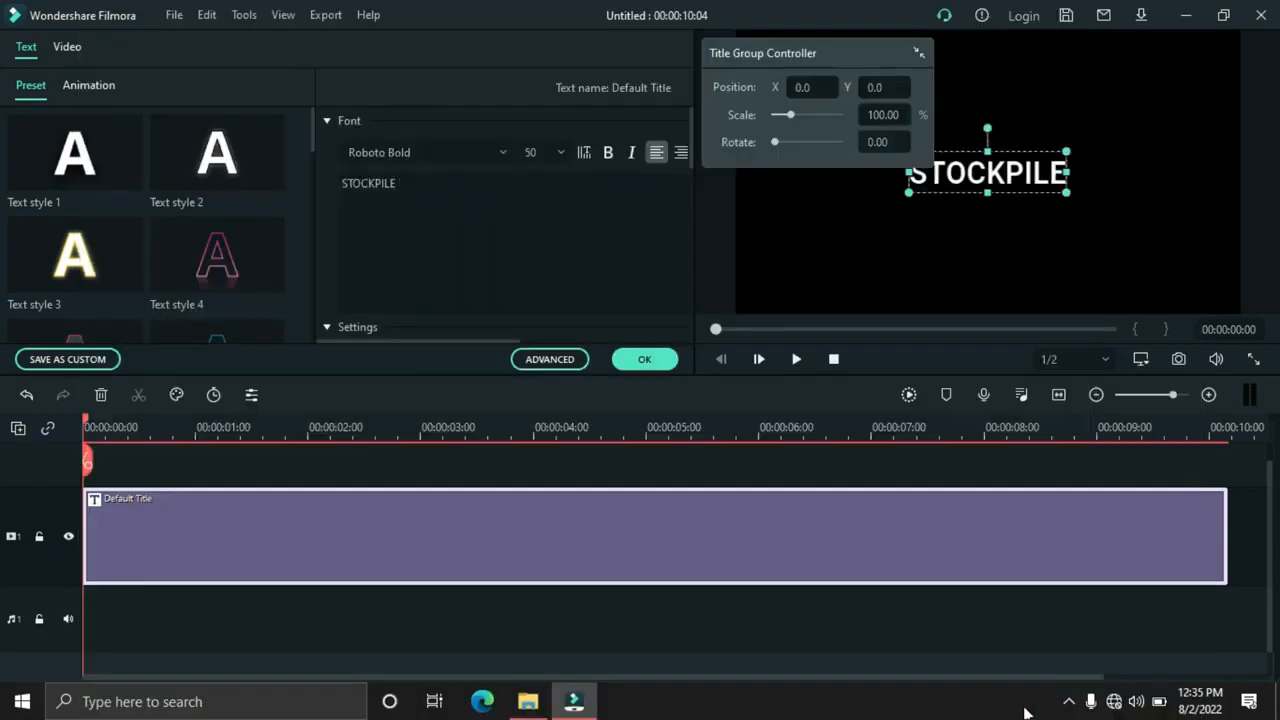
click(645, 360)
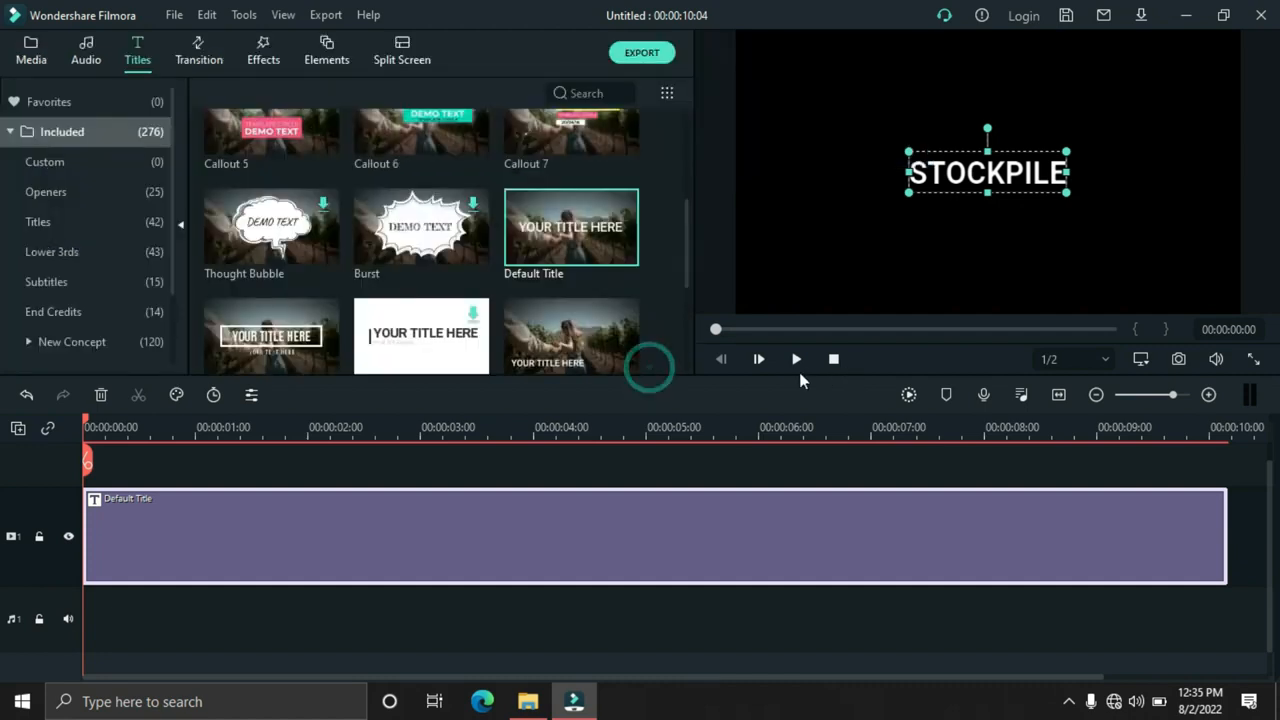
click(795, 360)
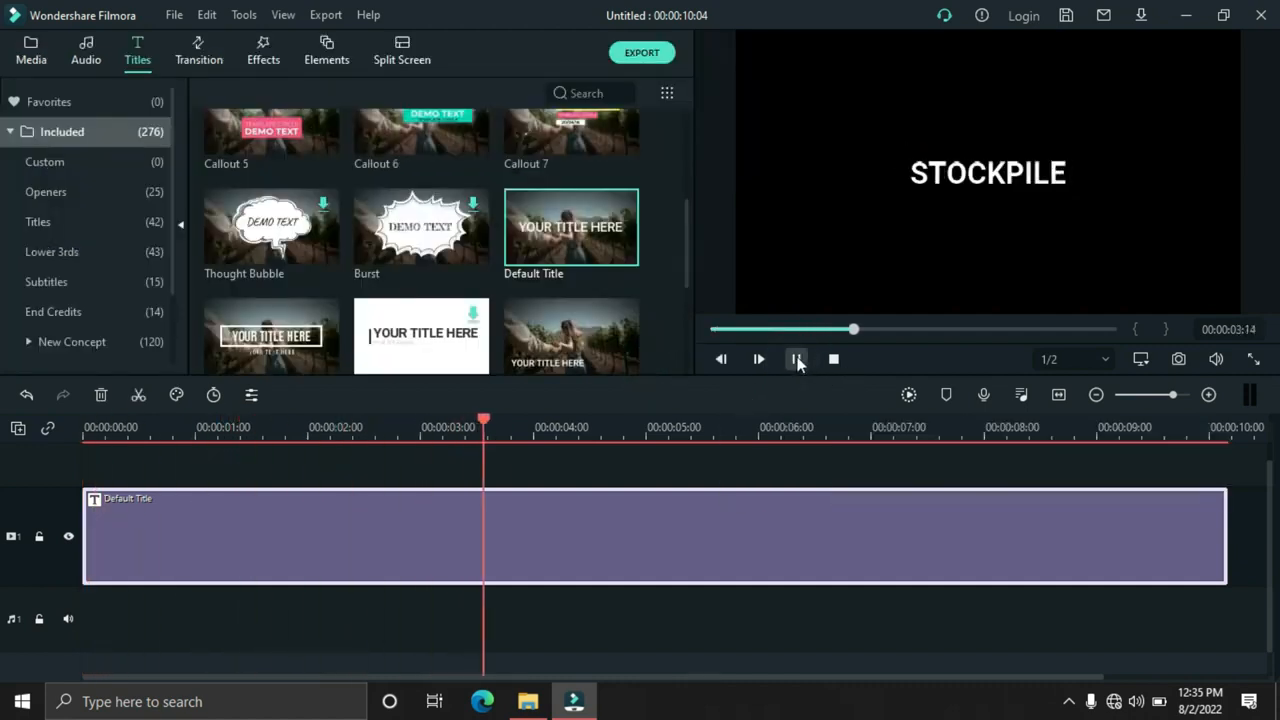
click(794, 358)
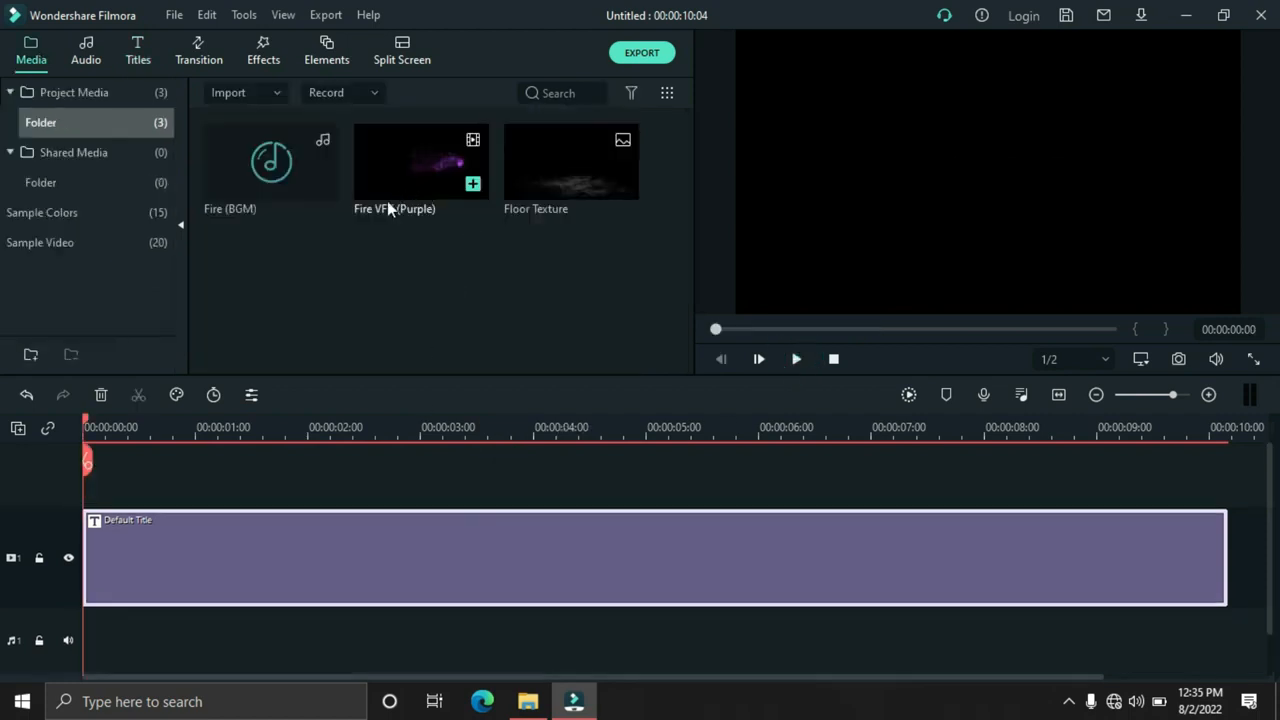
Place Fire VFX (Purple) above the title, matching the project to 1920 x 1080 30fps, and trim the title to the clip's end
drag(414, 175, 88, 518)
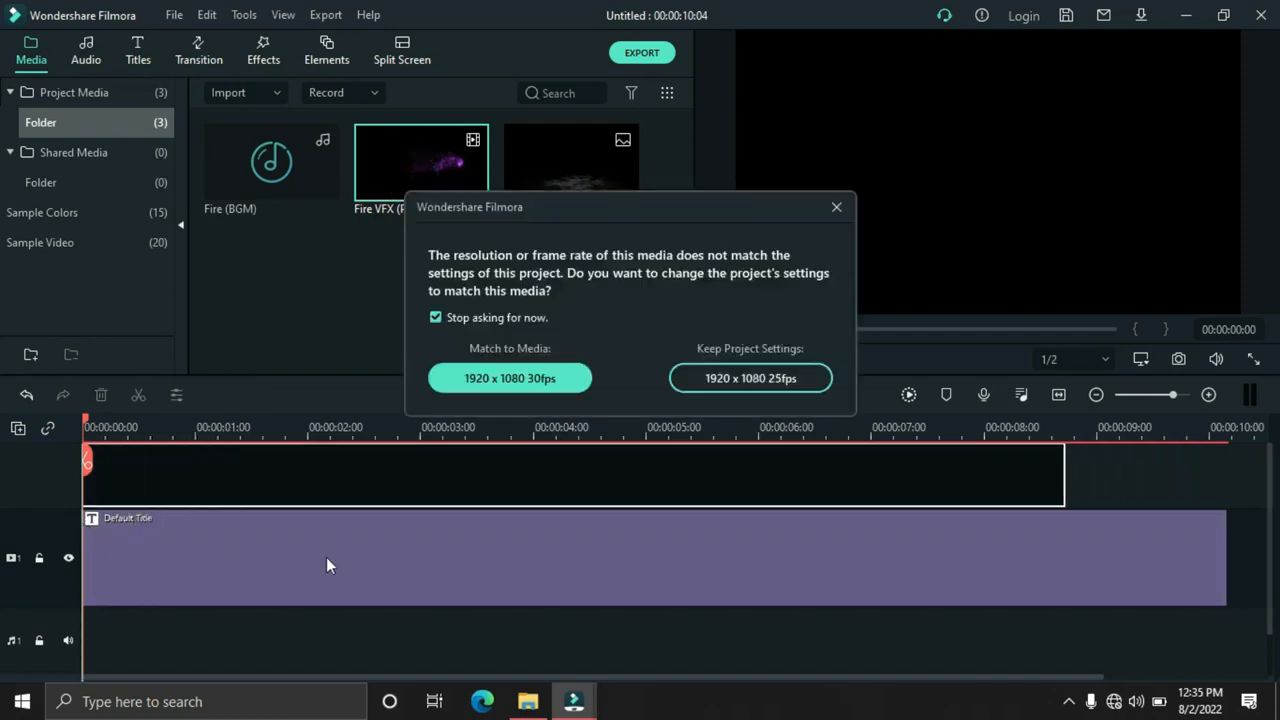
click(530, 380)
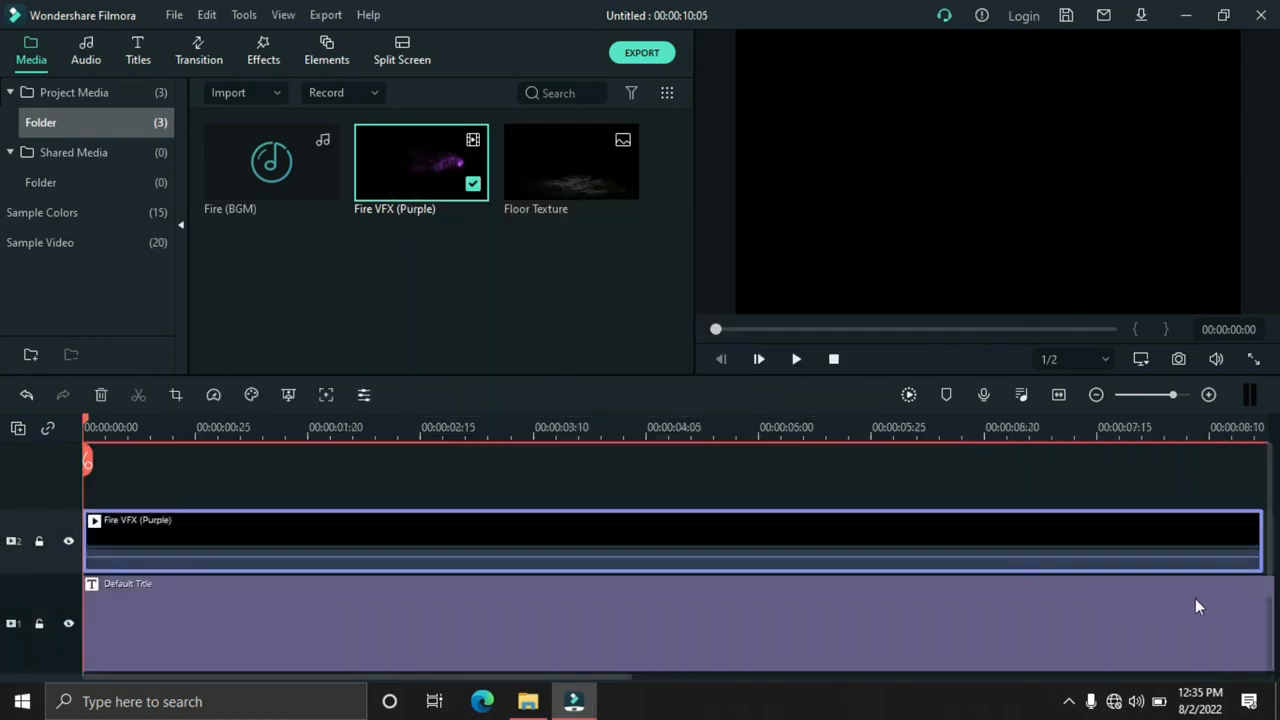
click(1059, 396)
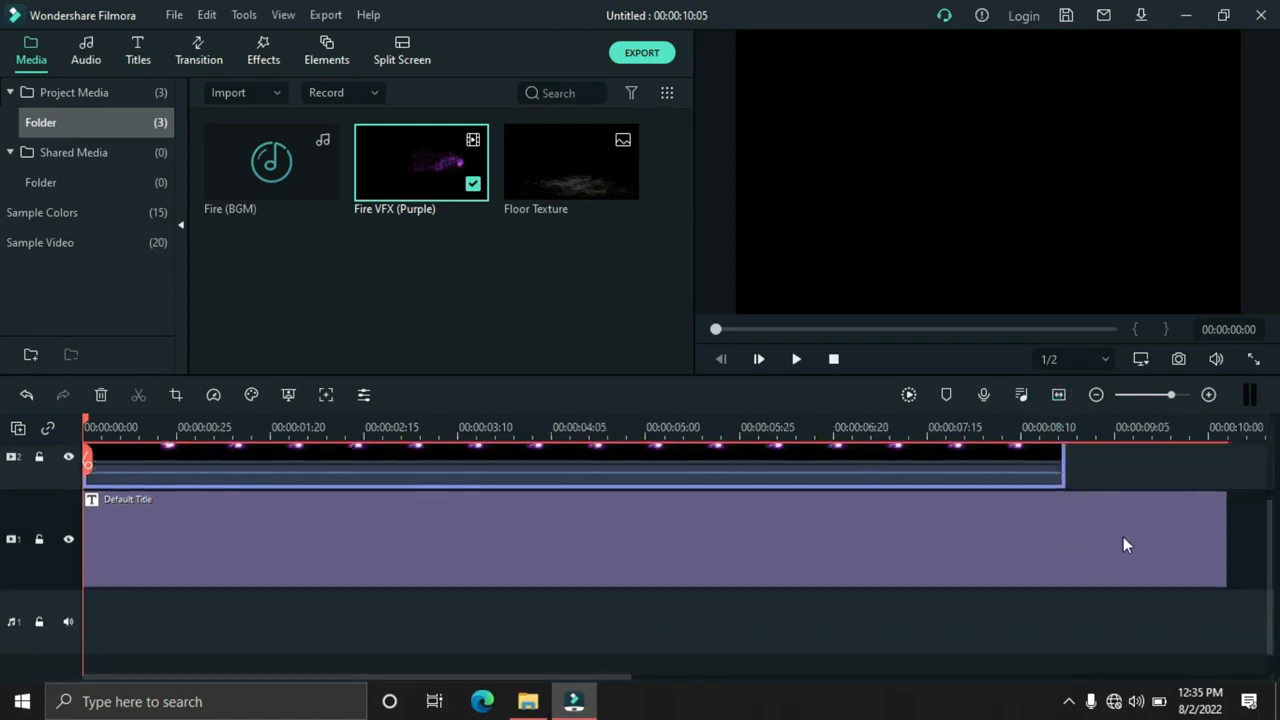
drag(1224, 545, 1064, 540)
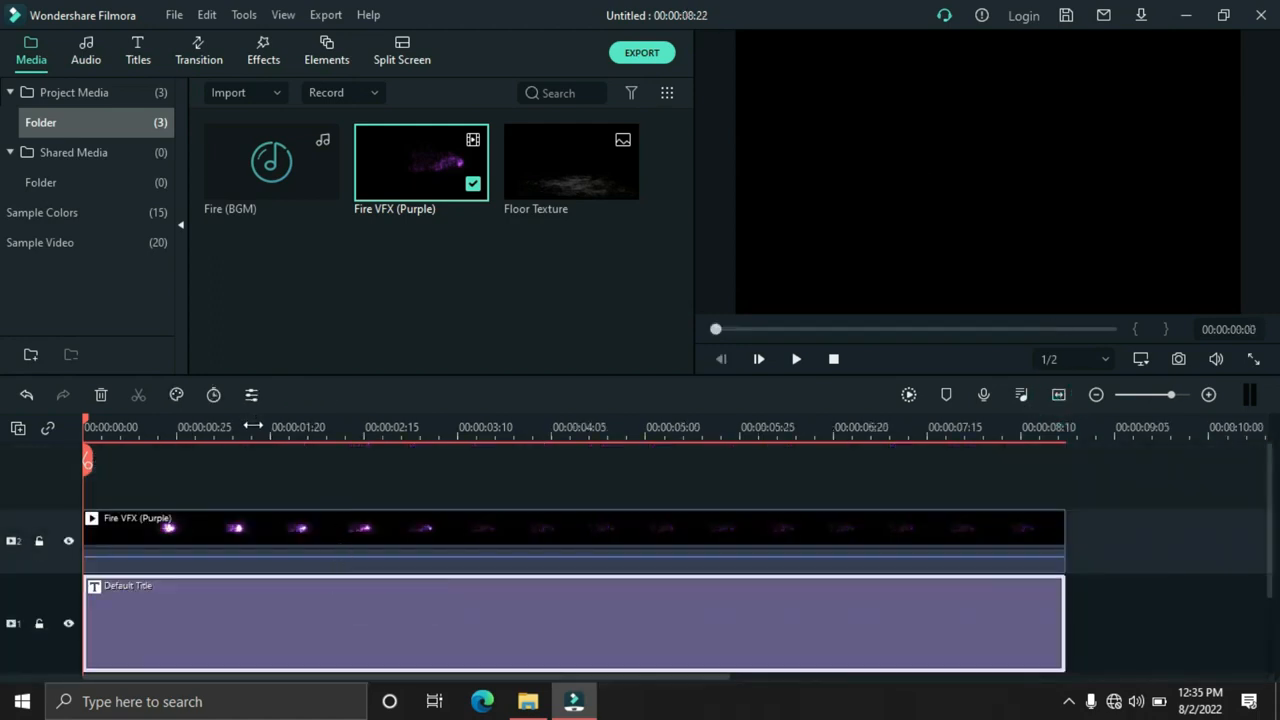
Set the Fire VFX (Purple) clip's blending mode to Lighten, with the playhead at 00:00:01:15 to show the flame
click(252, 426)
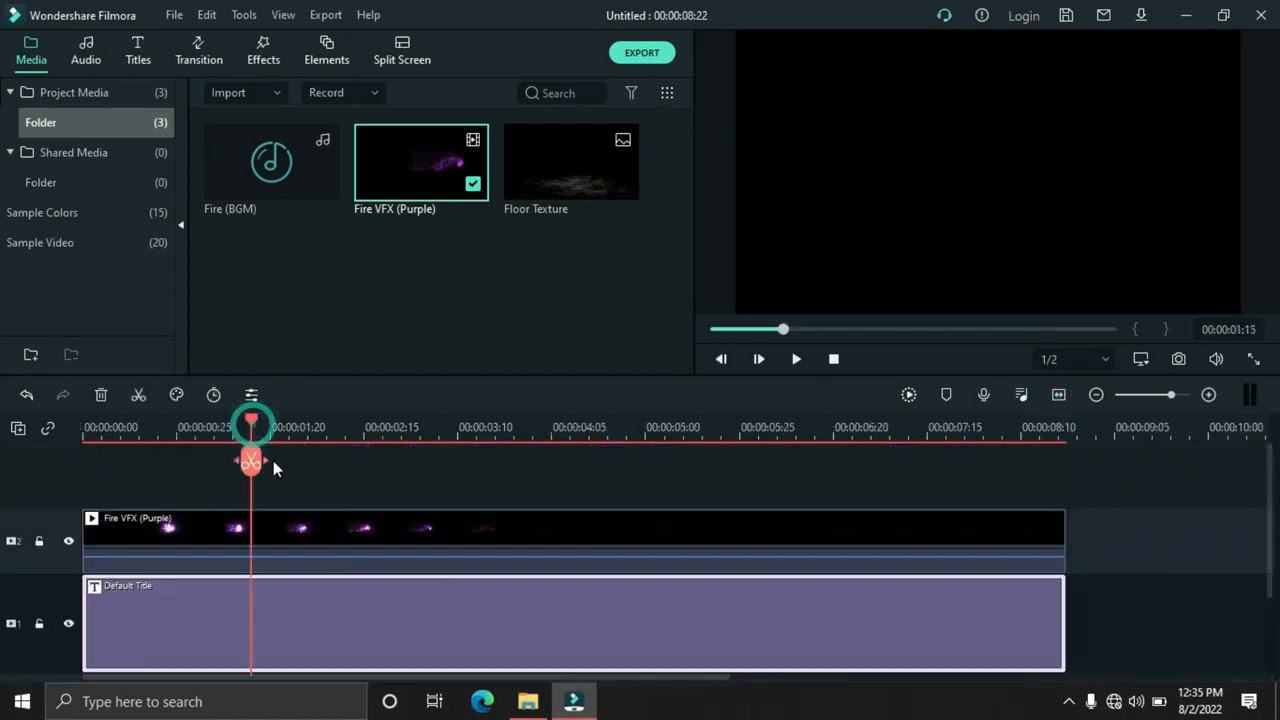
double_click(320, 538)
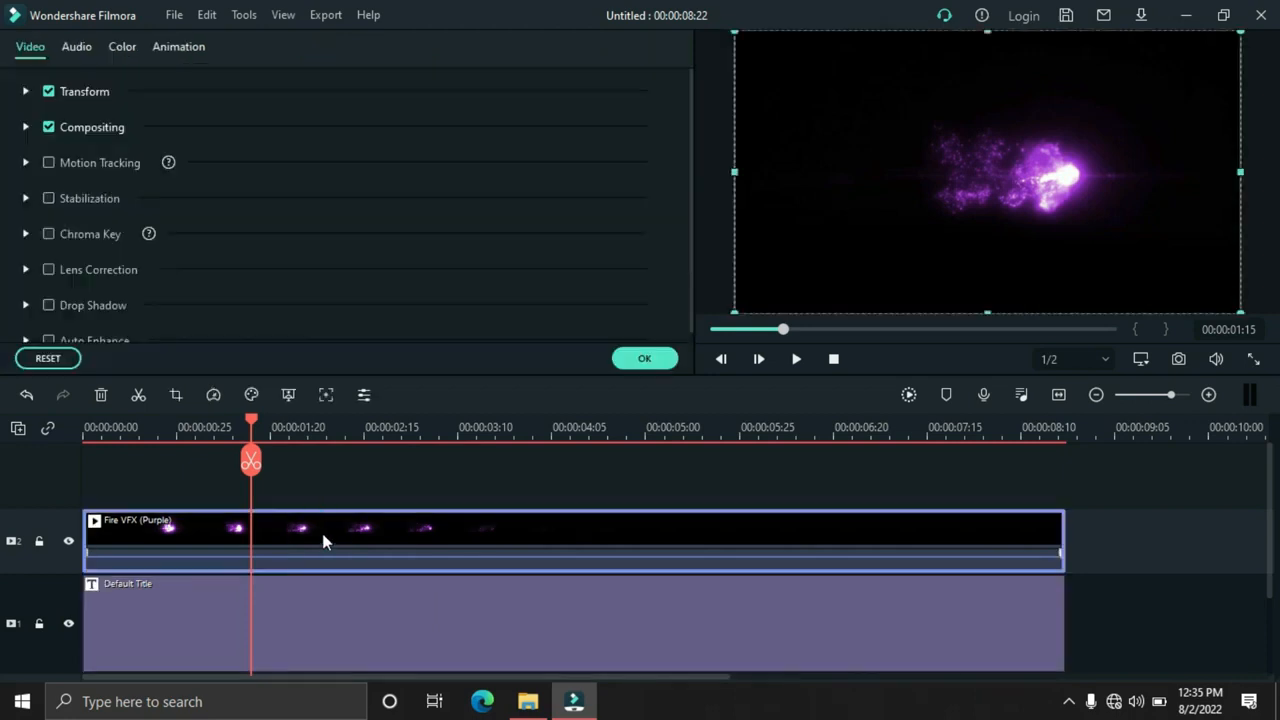
click(26, 128)
click(317, 179)
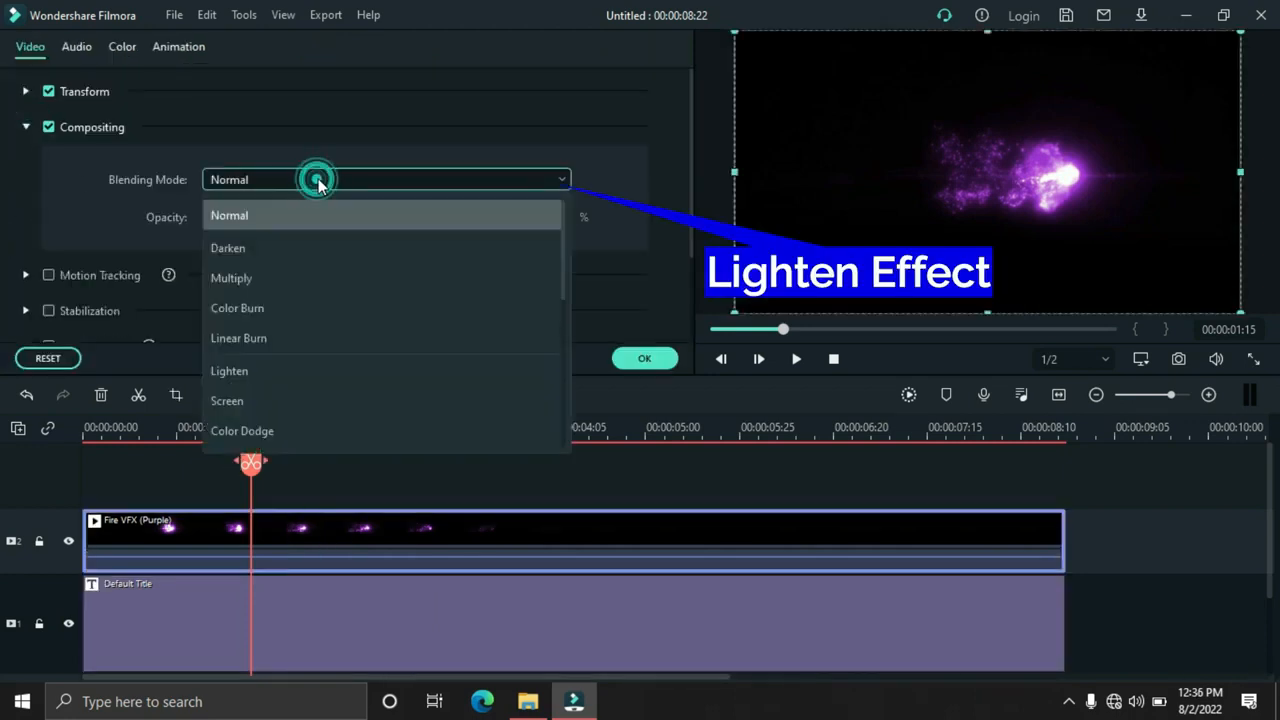
click(229, 371)
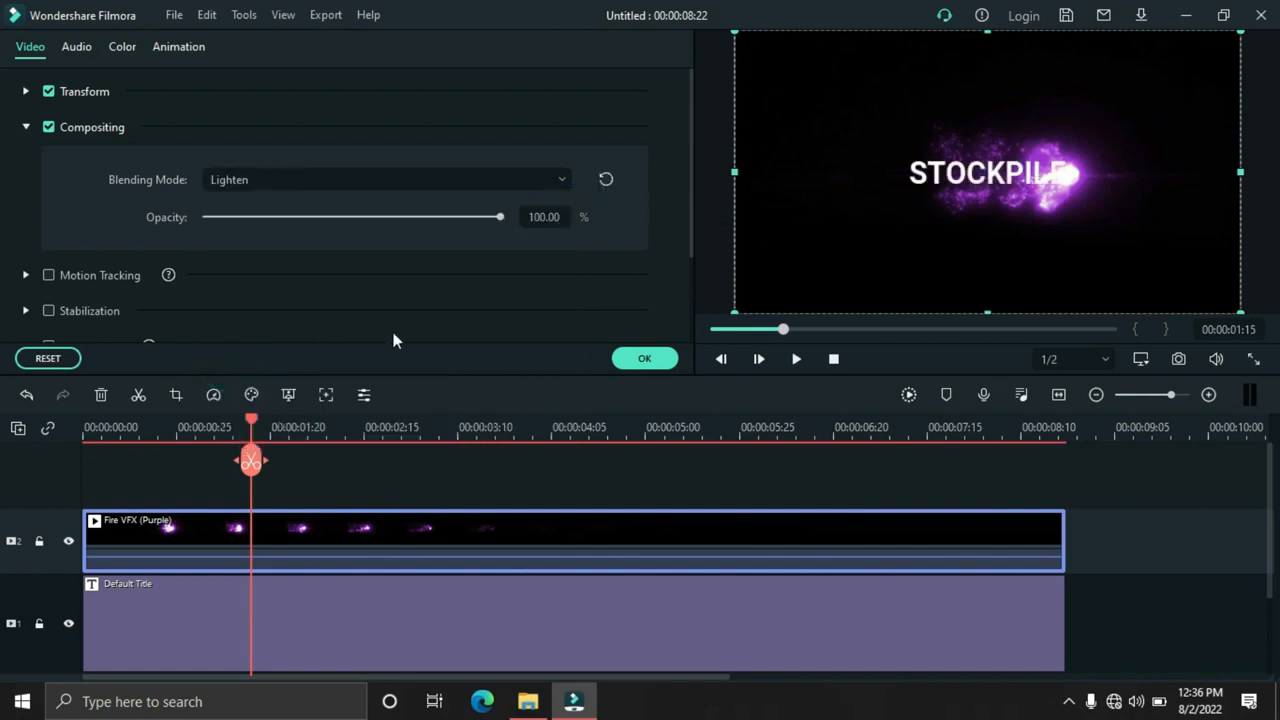
click(641, 361)
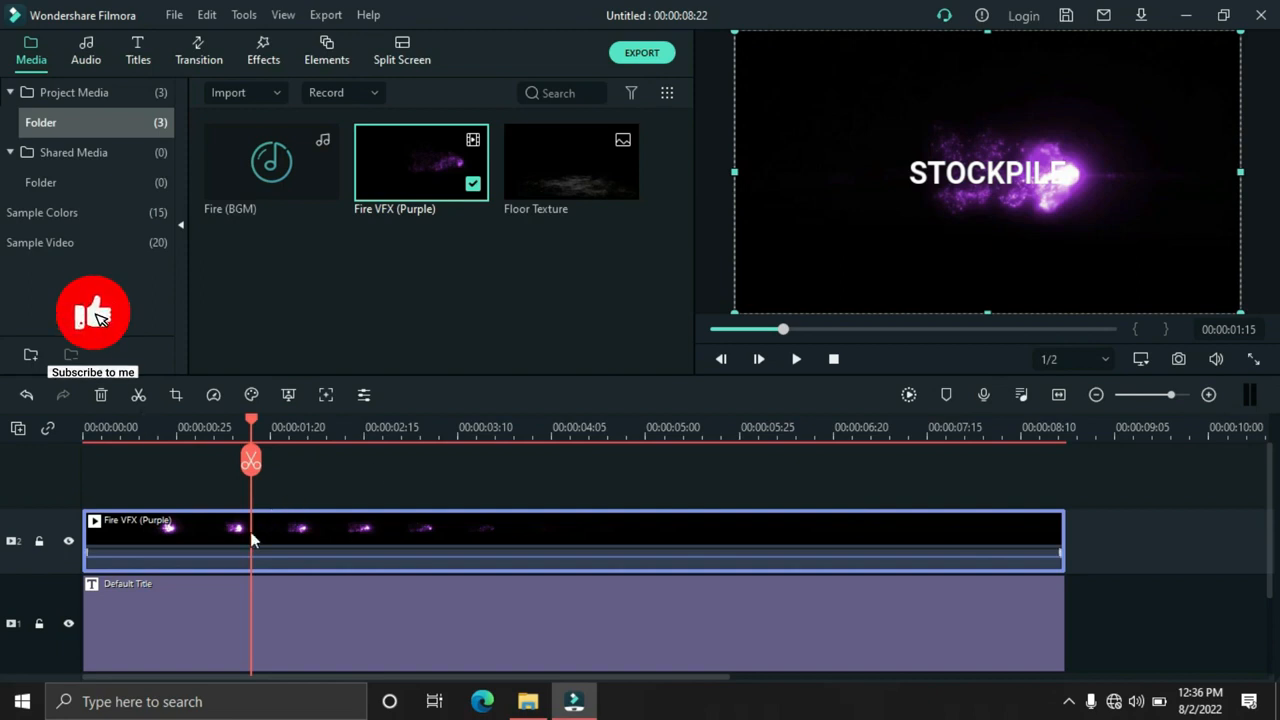
Play the blended fire effect and title from the start of the timeline to check them together
key(Home)
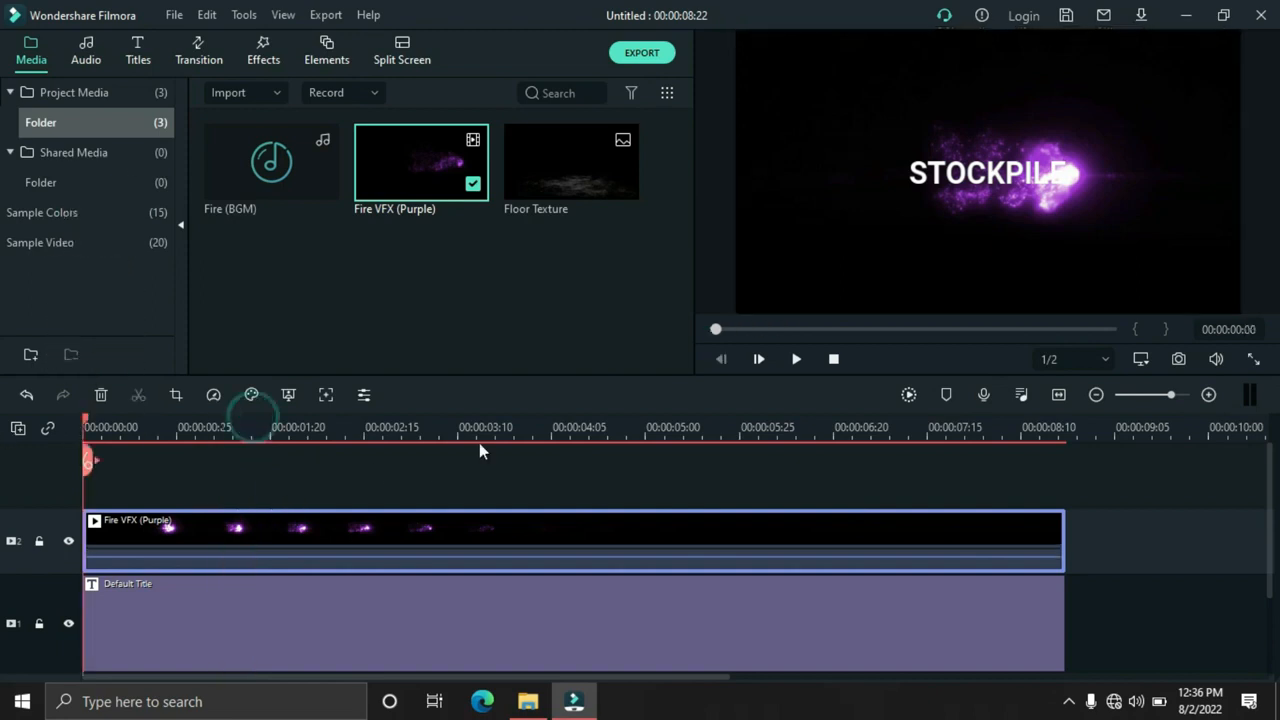
click(797, 359)
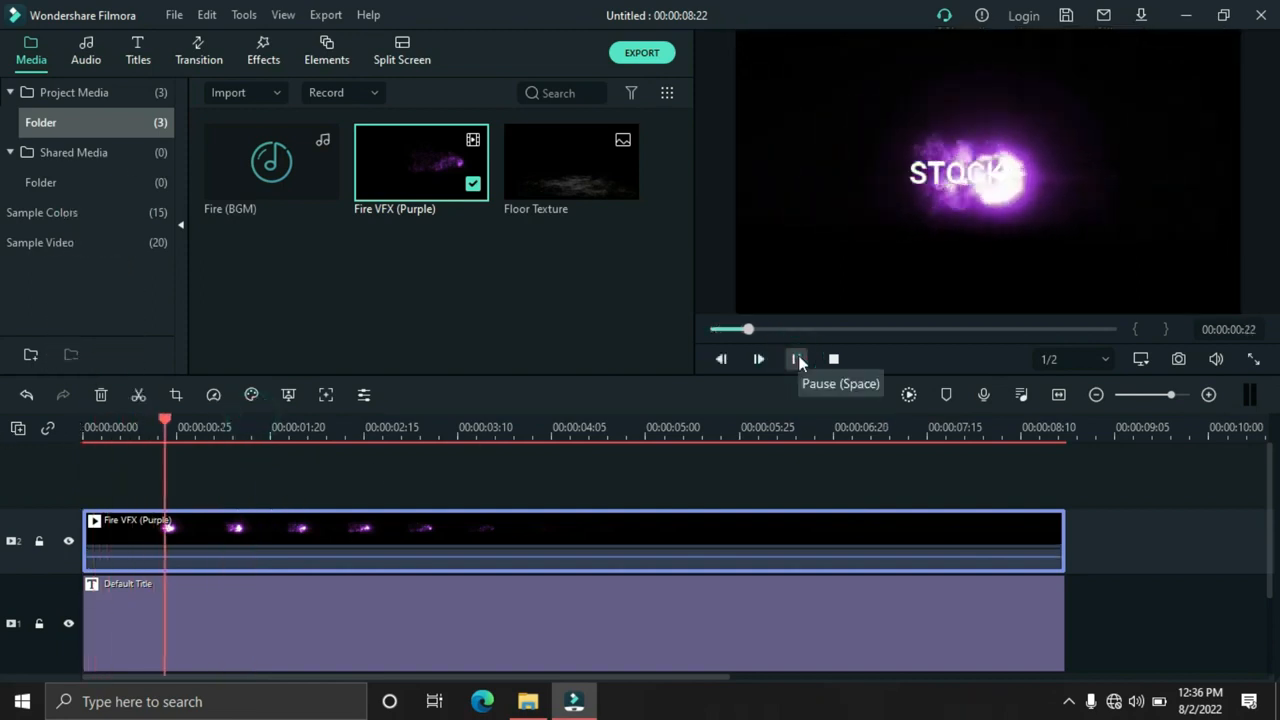
click(798, 358)
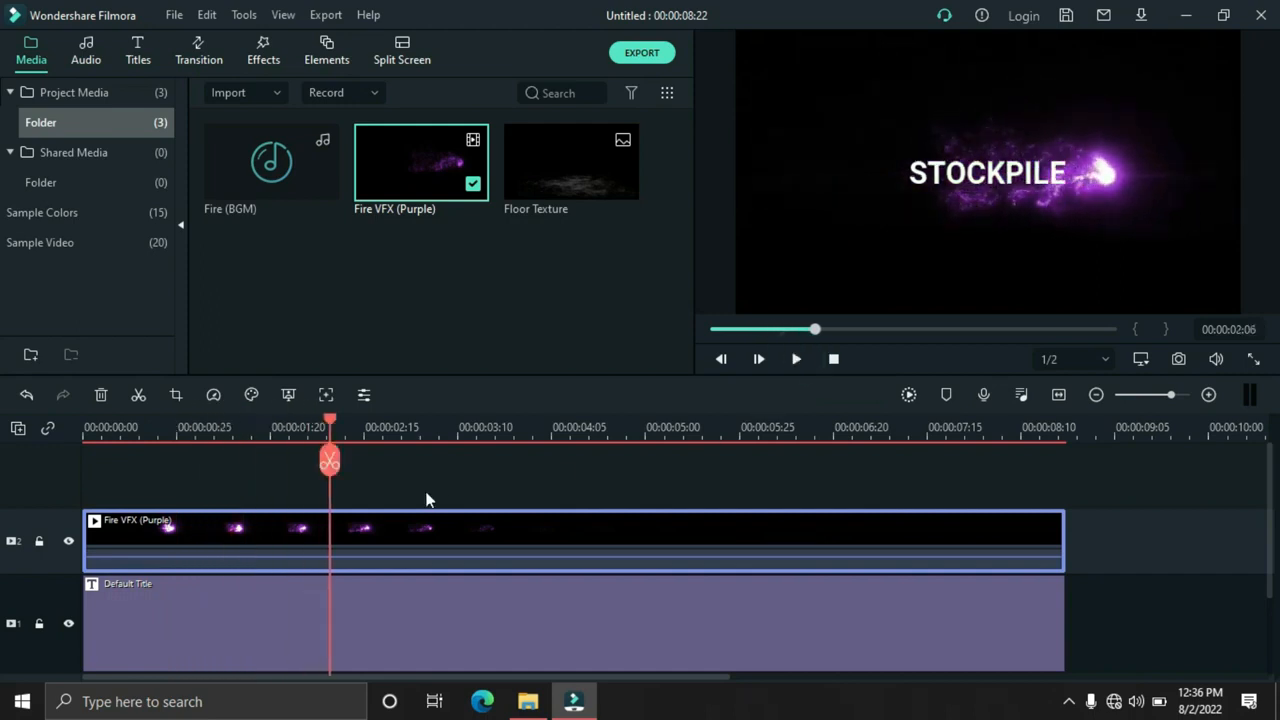
Add a Fade transition to the beginning of the STOCKPILE title clip
scroll(197, 576, down, 1)
click(158, 598)
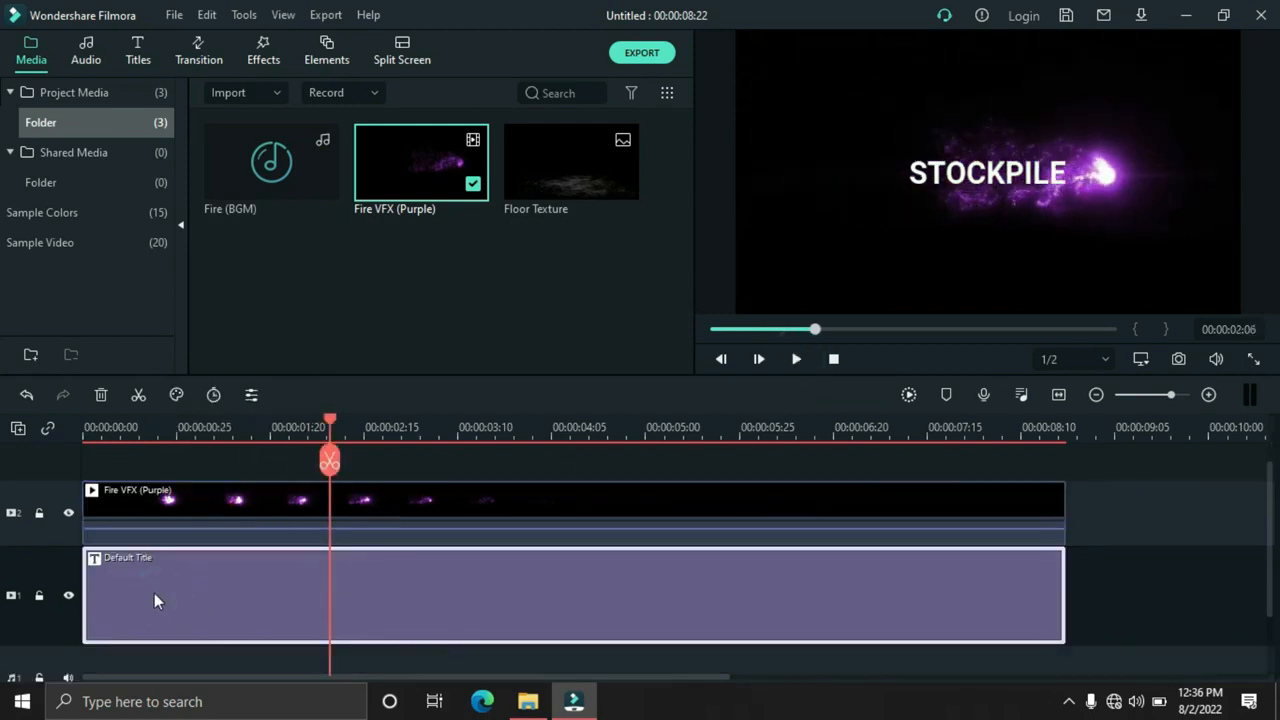
click(207, 51)
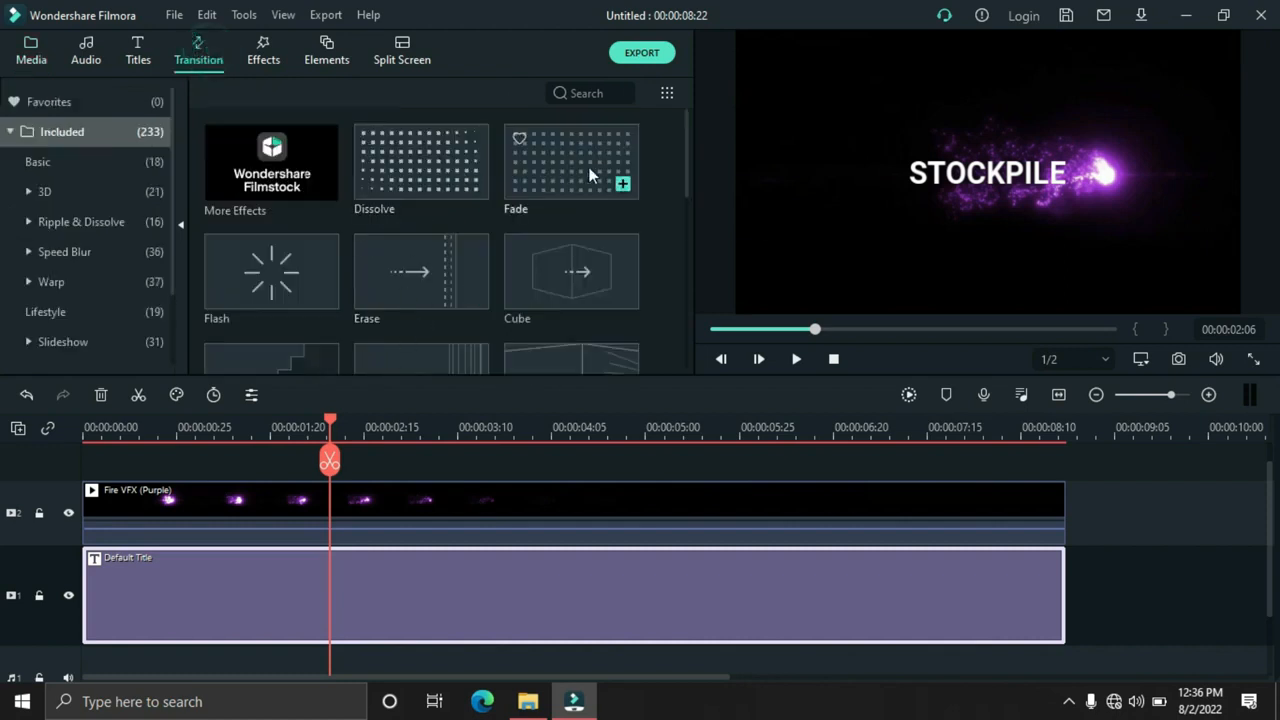
drag(589, 175, 113, 591)
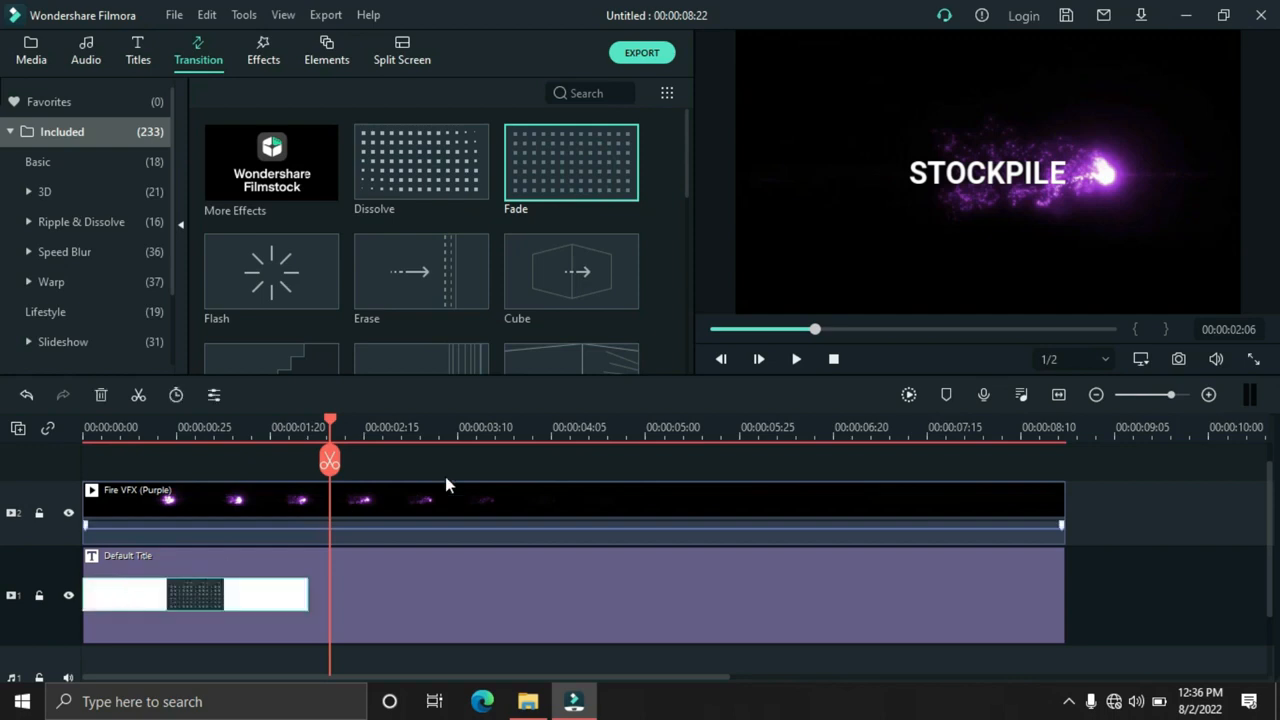
Set the title's Fade transition duration to 00:00:00:20 and save the change
click(131, 431)
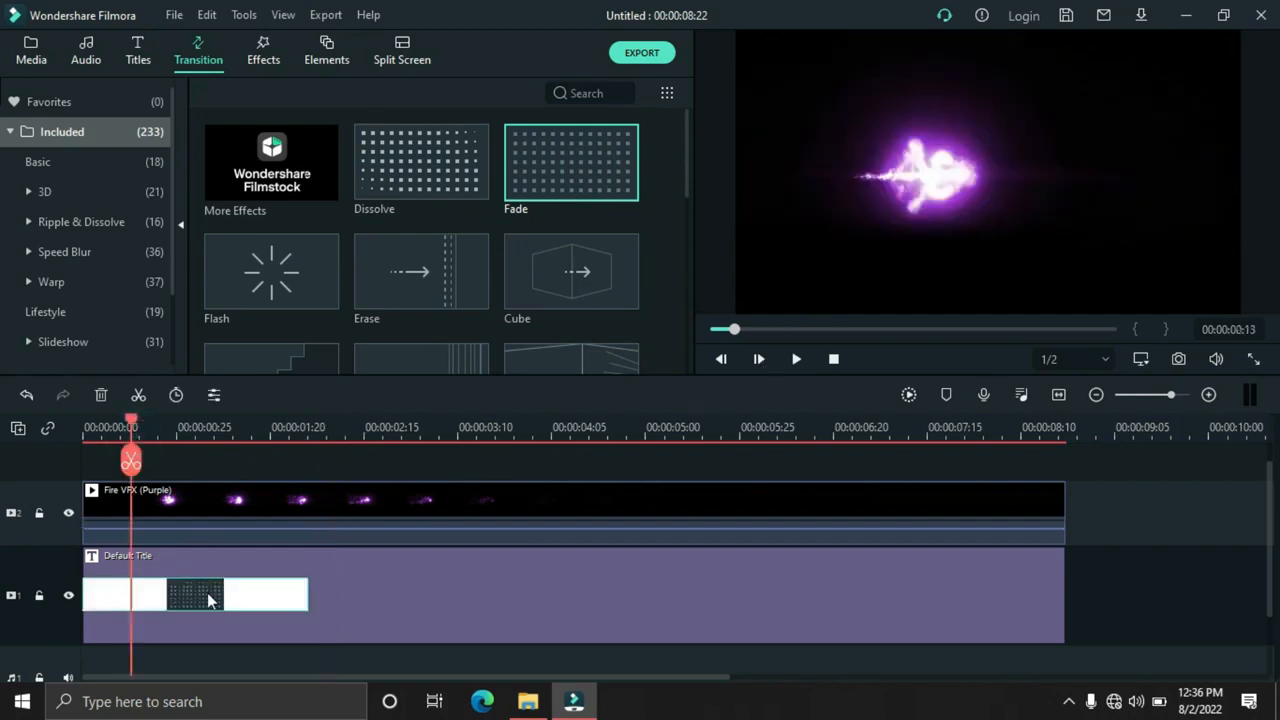
double_click(208, 594)
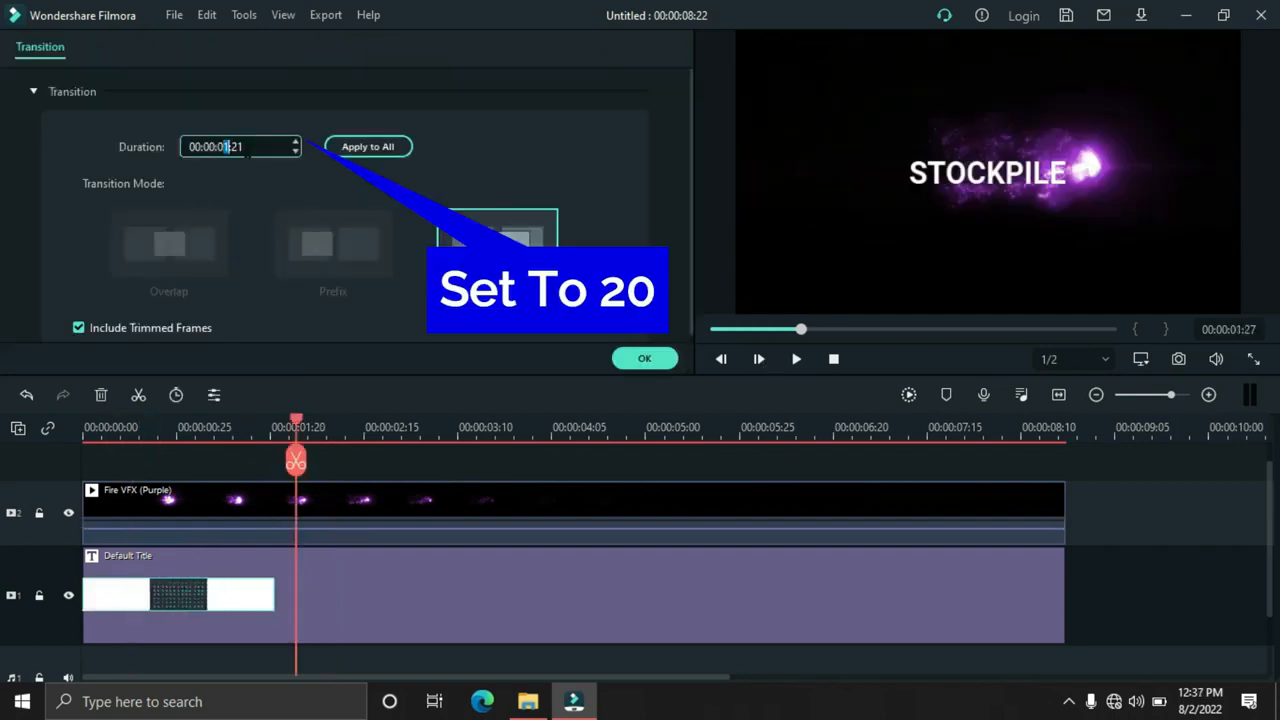
text(00)
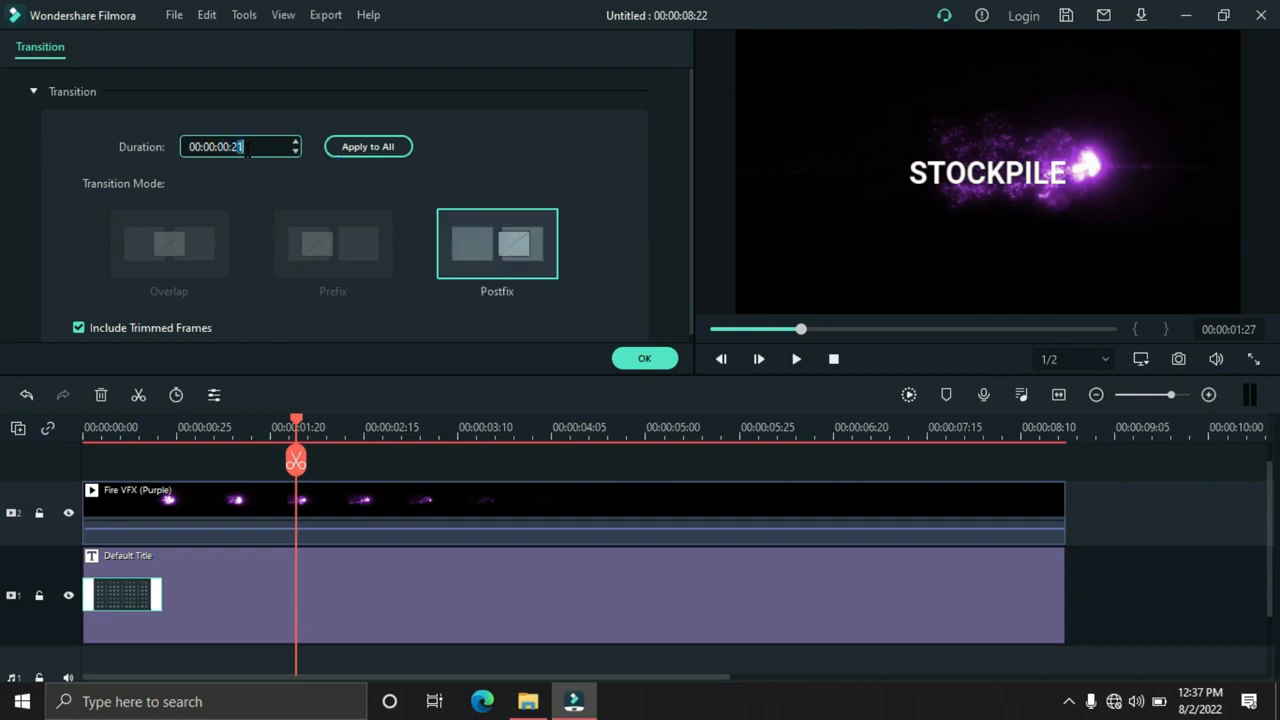
click(644, 358)
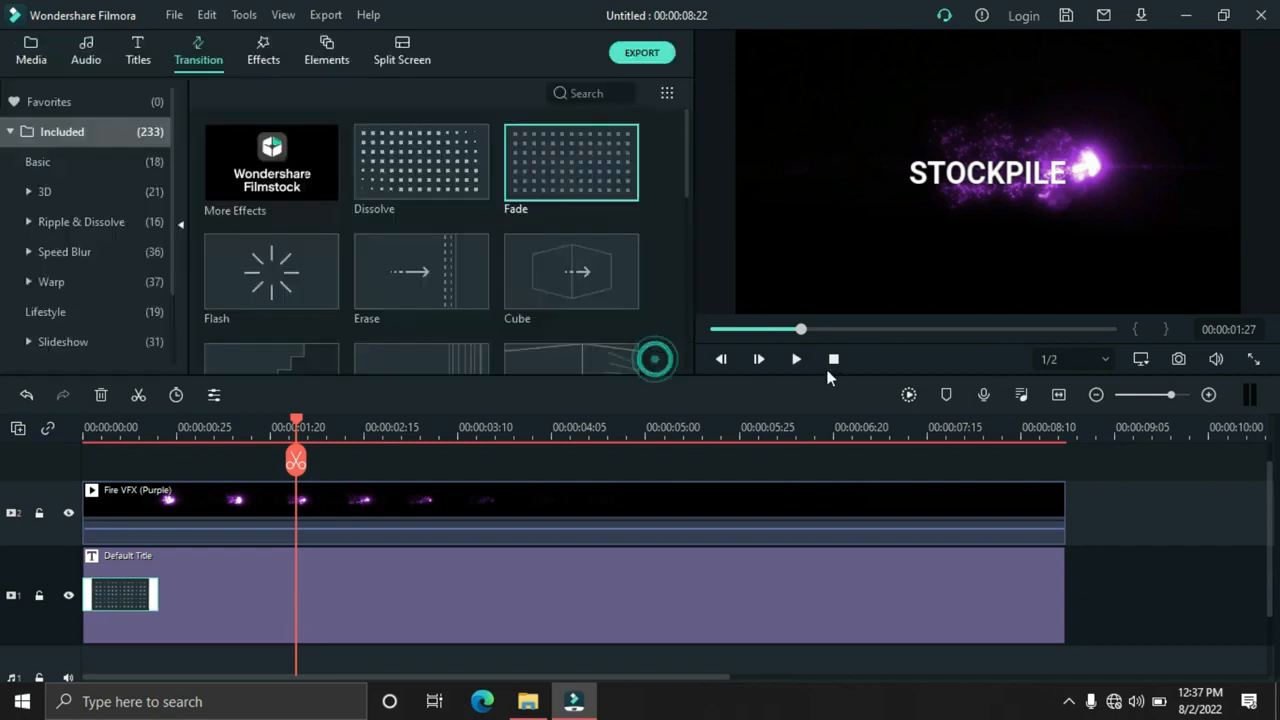
Preview the faded title from the start and export the timeline to the Desktop as an MP4 named My Video
click(830, 360)
click(796, 360)
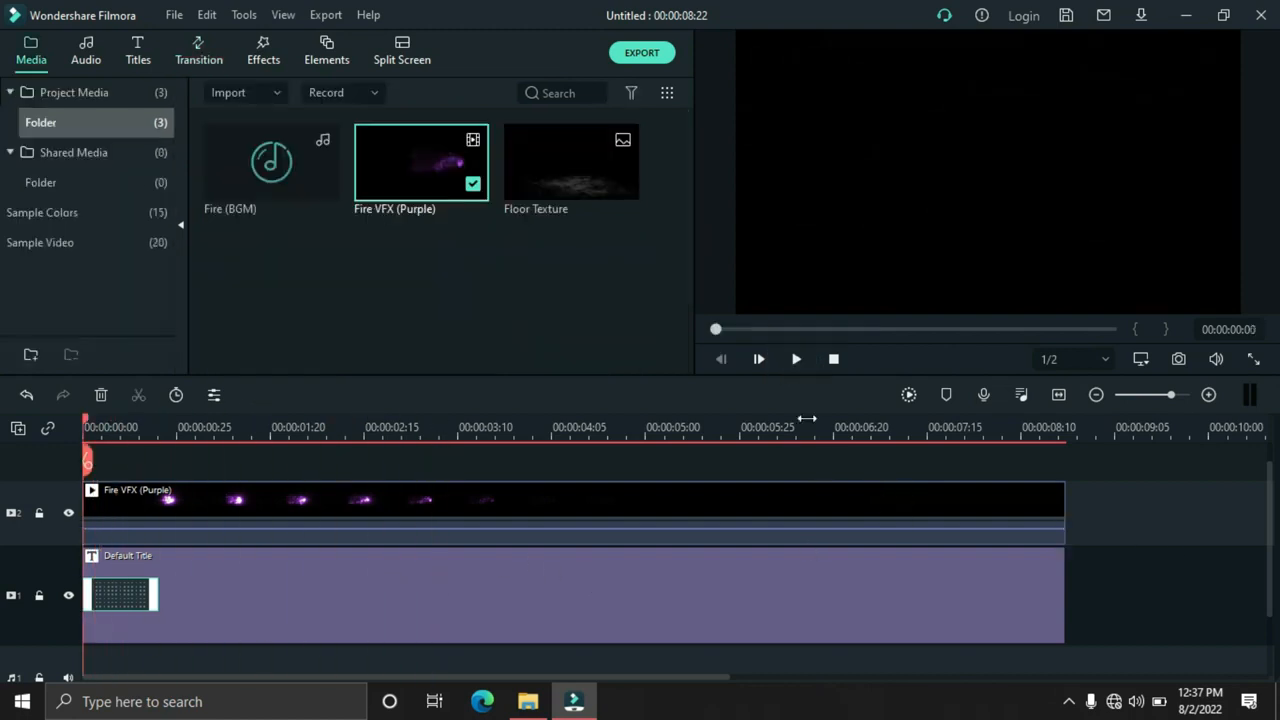
click(800, 359)
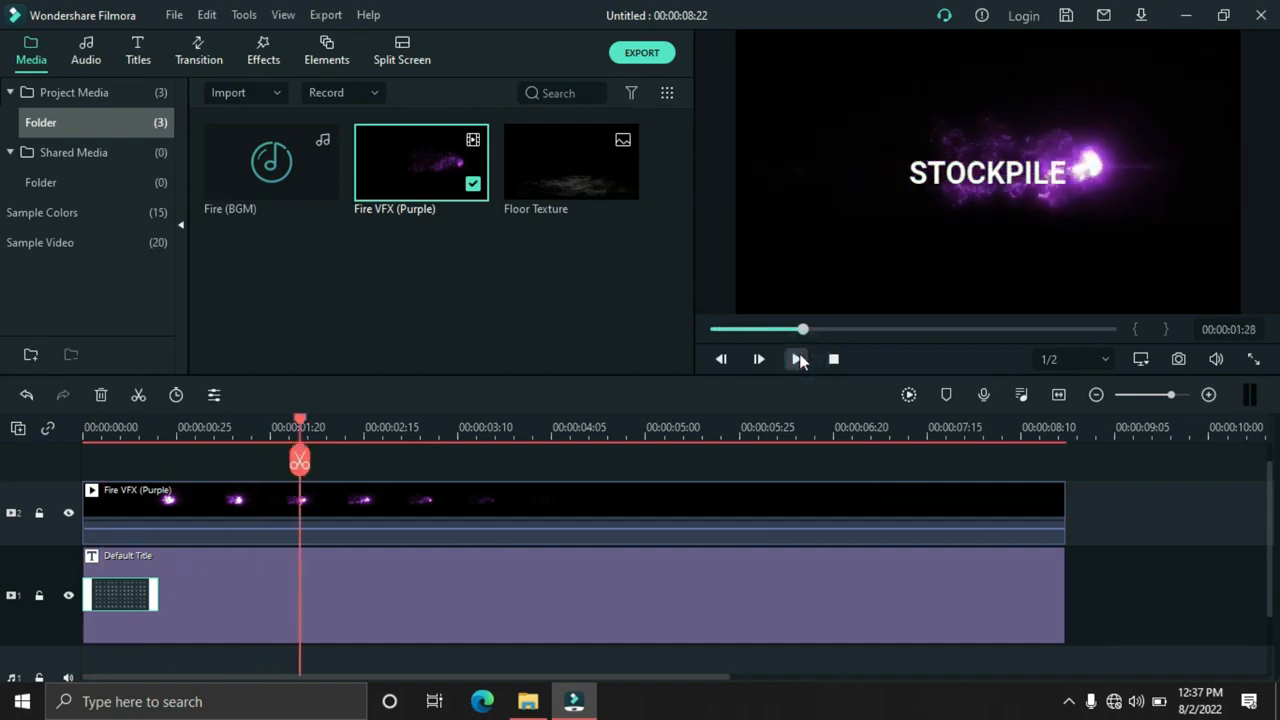
click(630, 57)
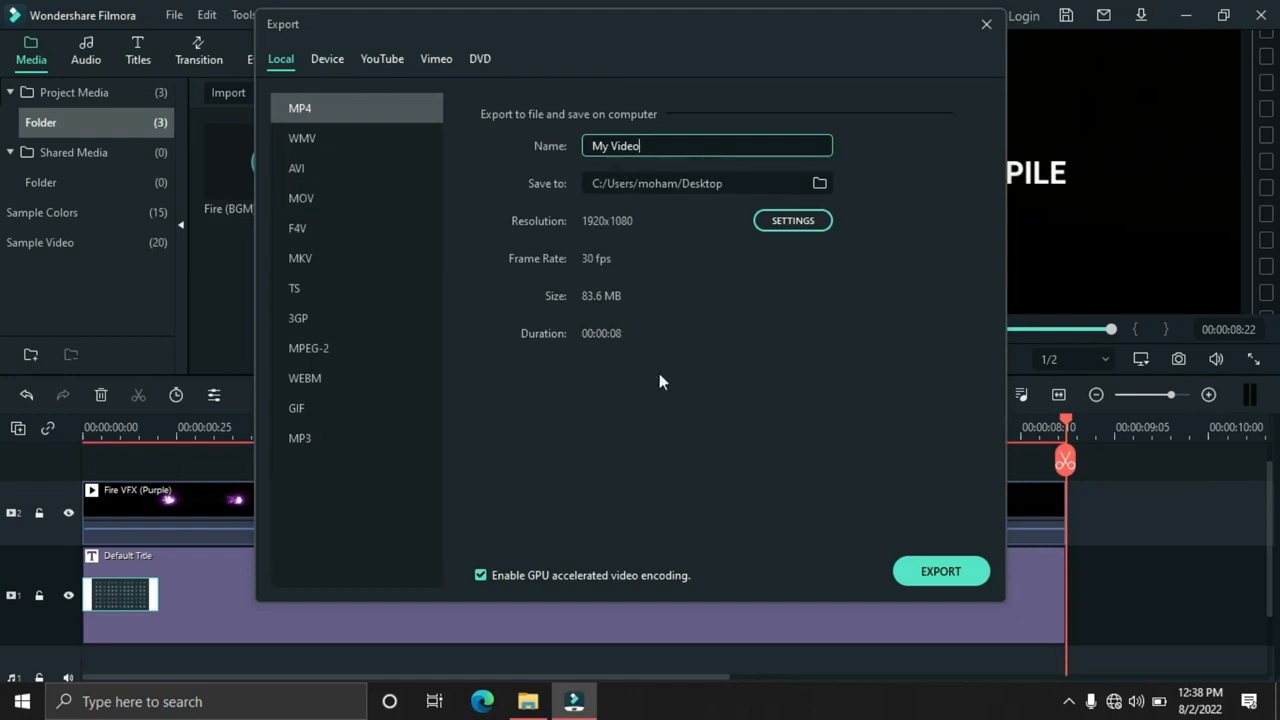
click(922, 577)
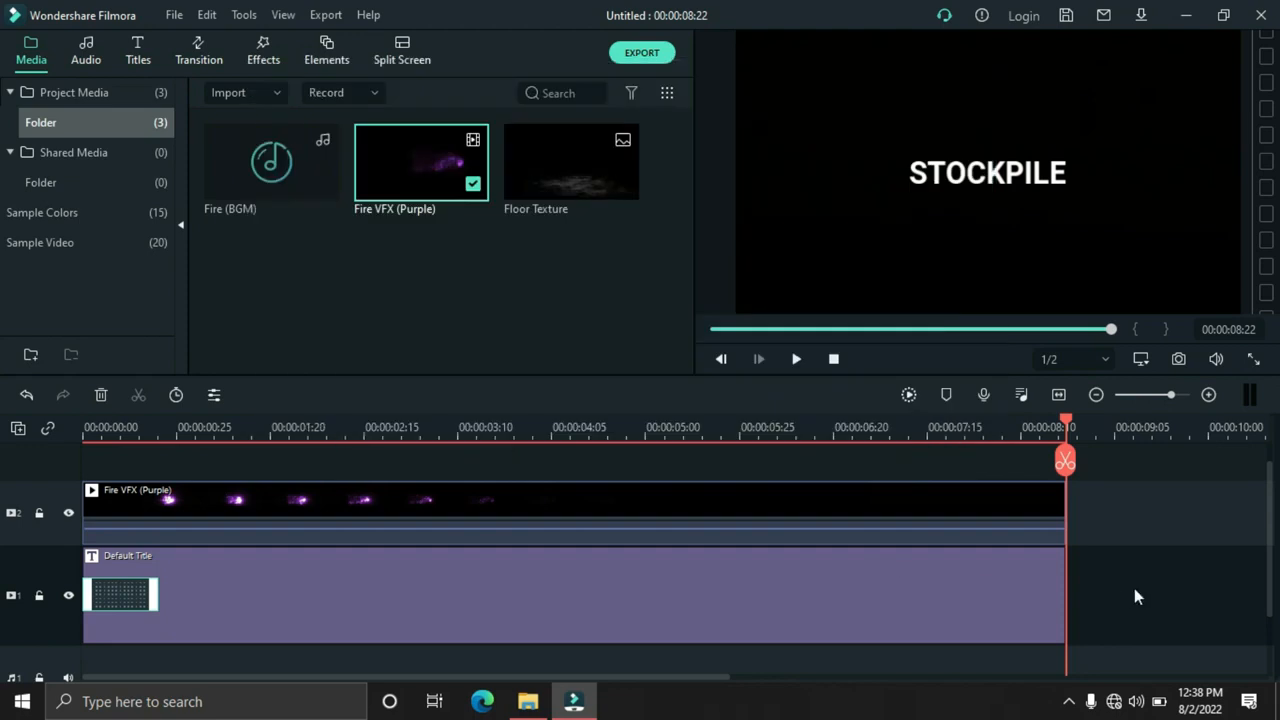
Delete the Fire VFX (Purple) clip and the title from the timeline to leave it empty
drag(1143, 630, 35, 489)
click(100, 395)
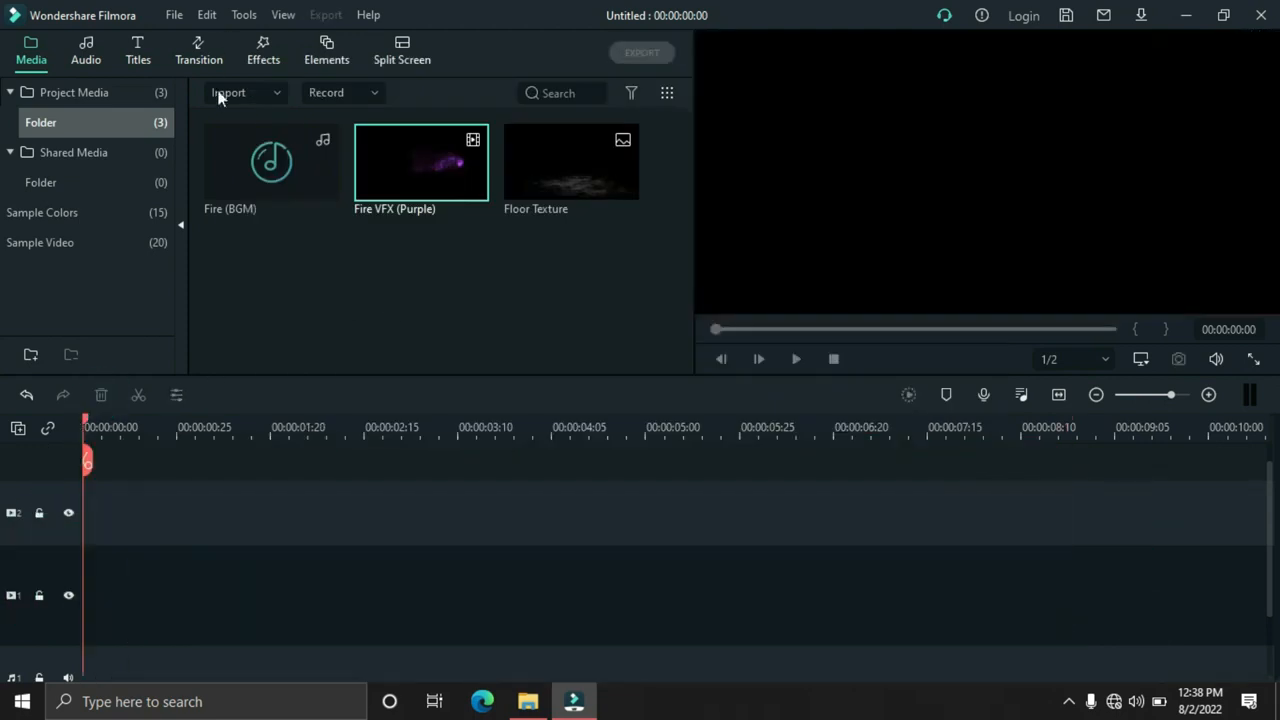
click(352, 345)
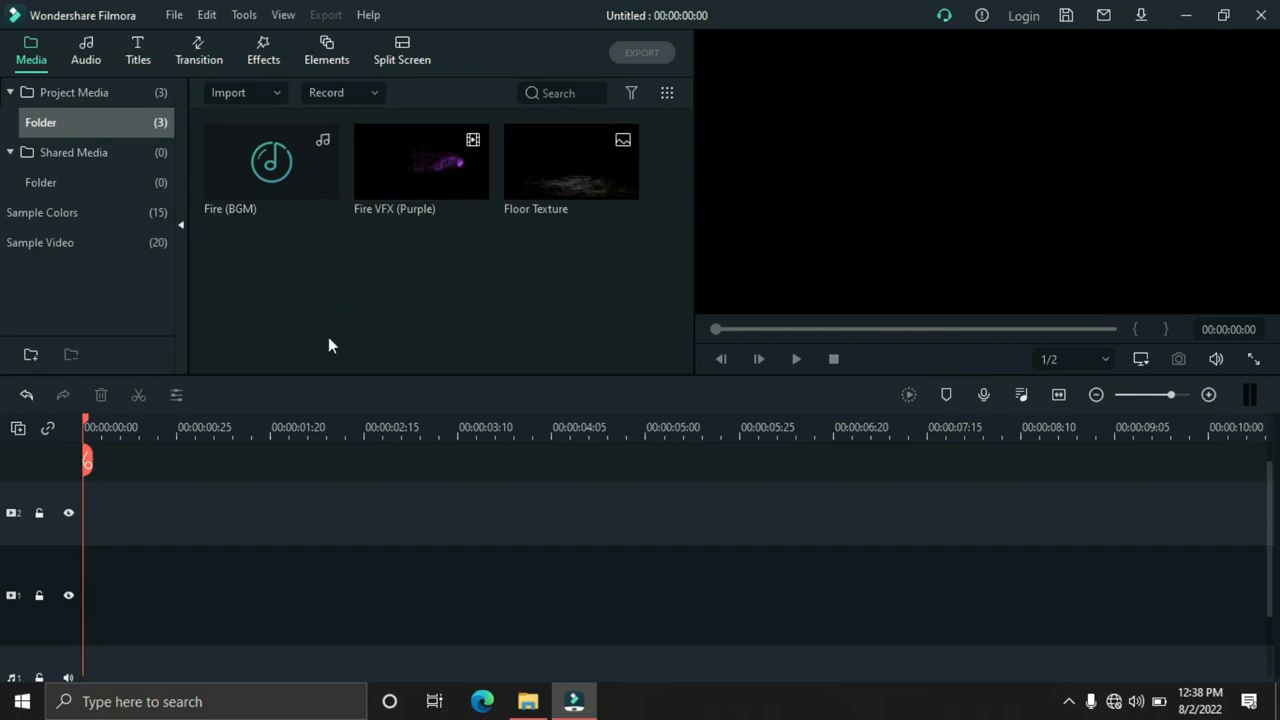
Import the exported My Video file from the Desktop into the project media
click(237, 99)
click(244, 121)
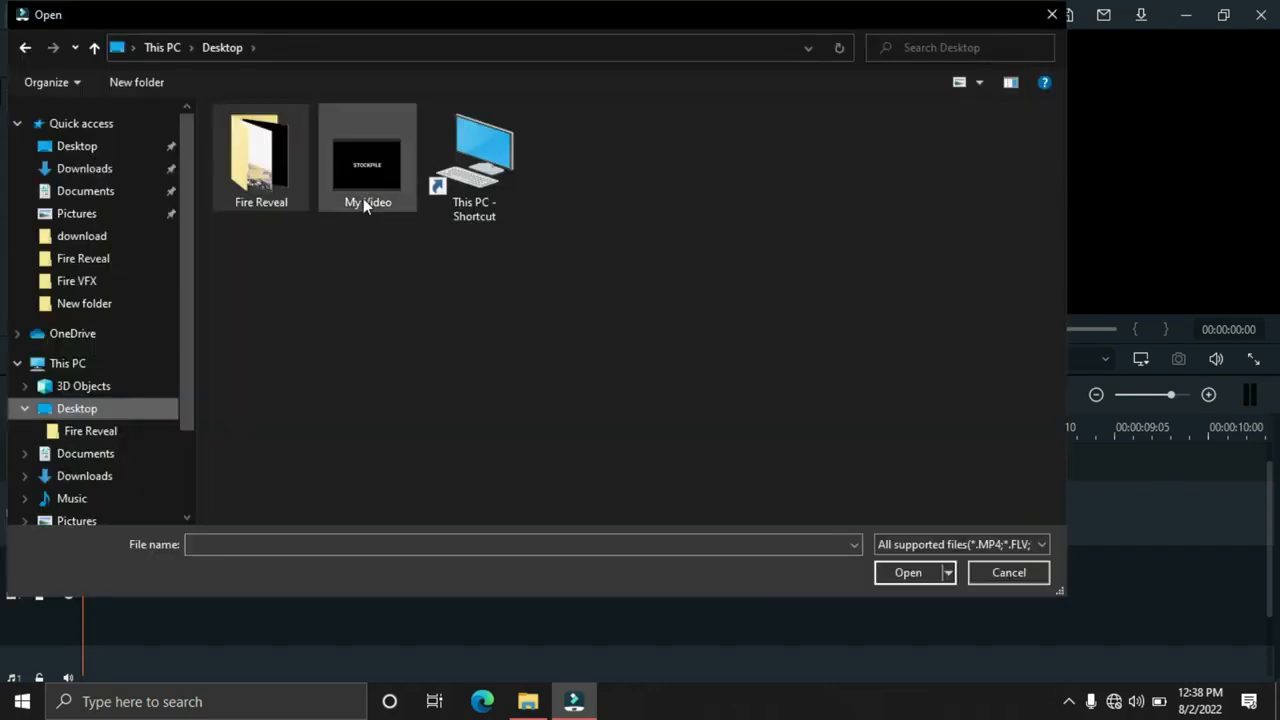
click(364, 199)
click(882, 572)
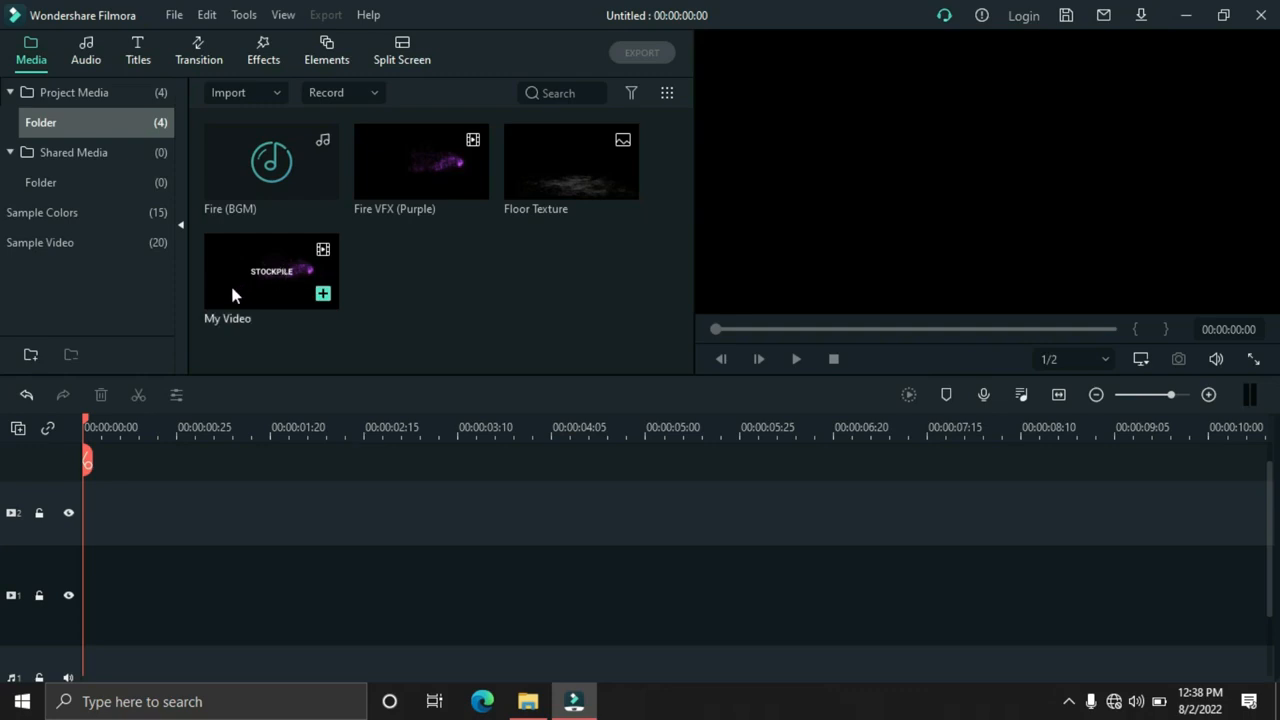
Place My Video at the start of video track 1 and play it to about 00:00:03:00
drag(265, 279, 64, 638)
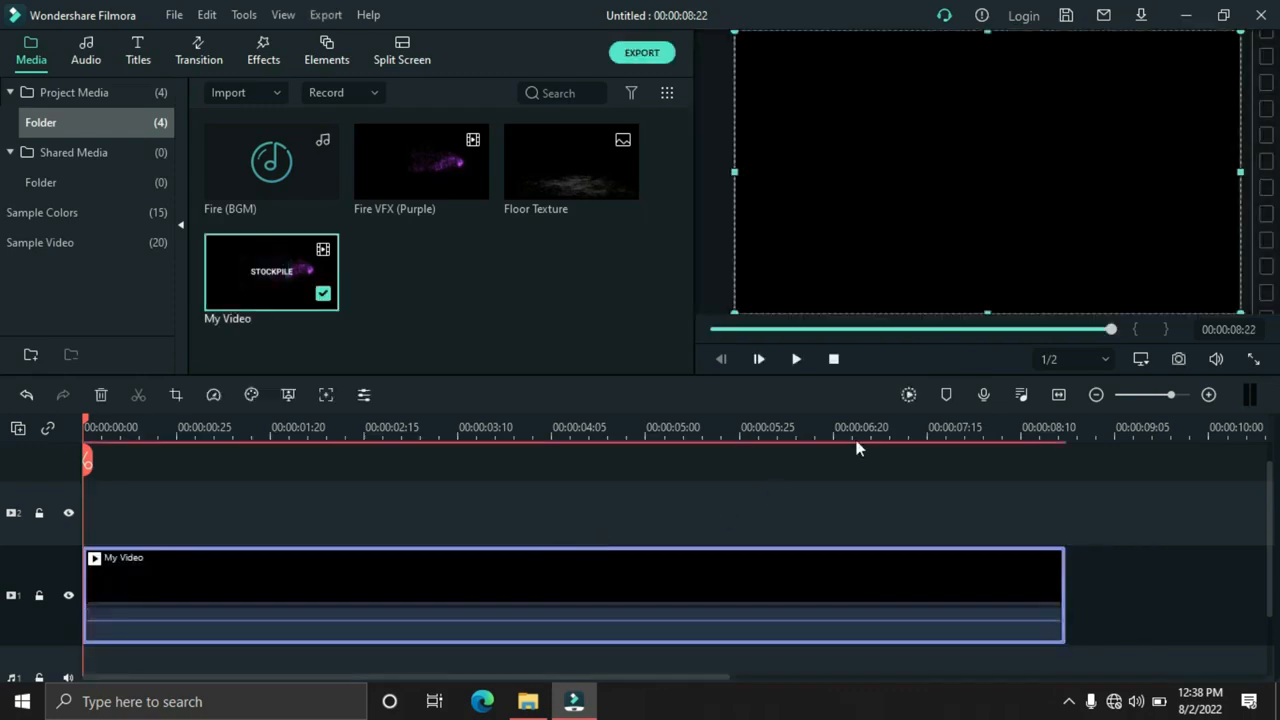
click(796, 360)
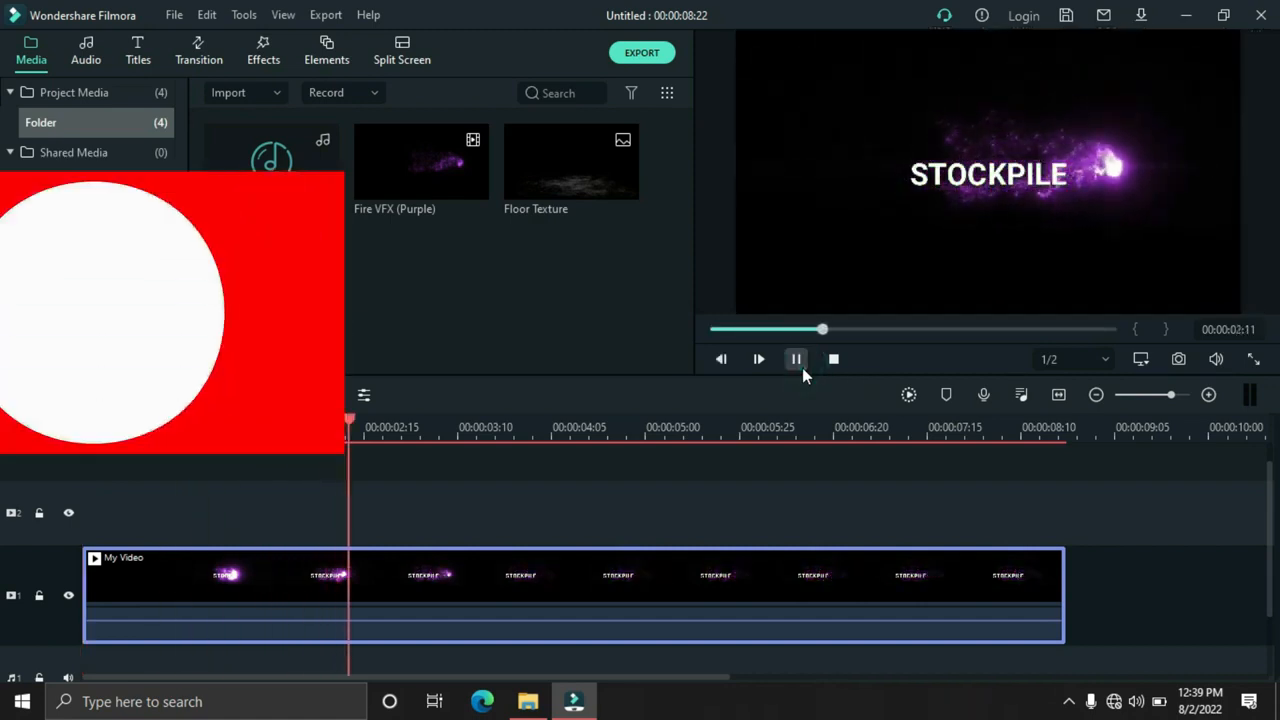
click(802, 368)
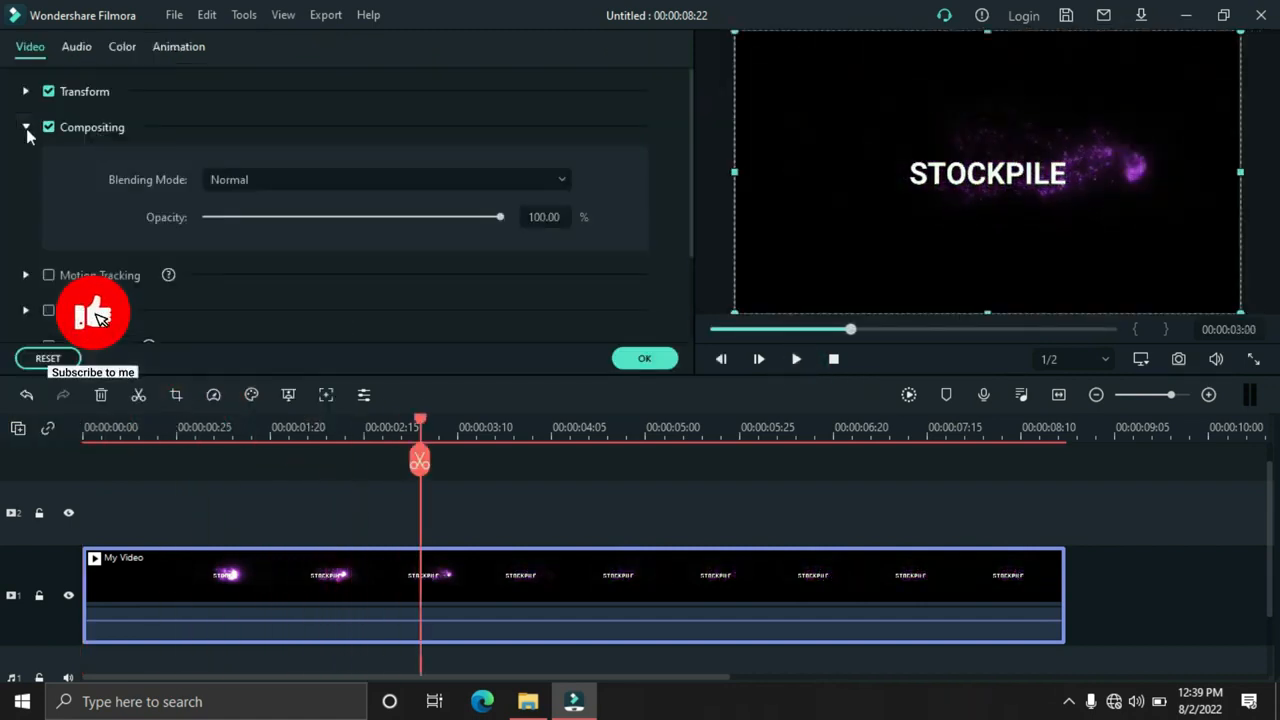
Flip the My Video clip vertically, preview it from the start and save the clip's settings
click(25, 127)
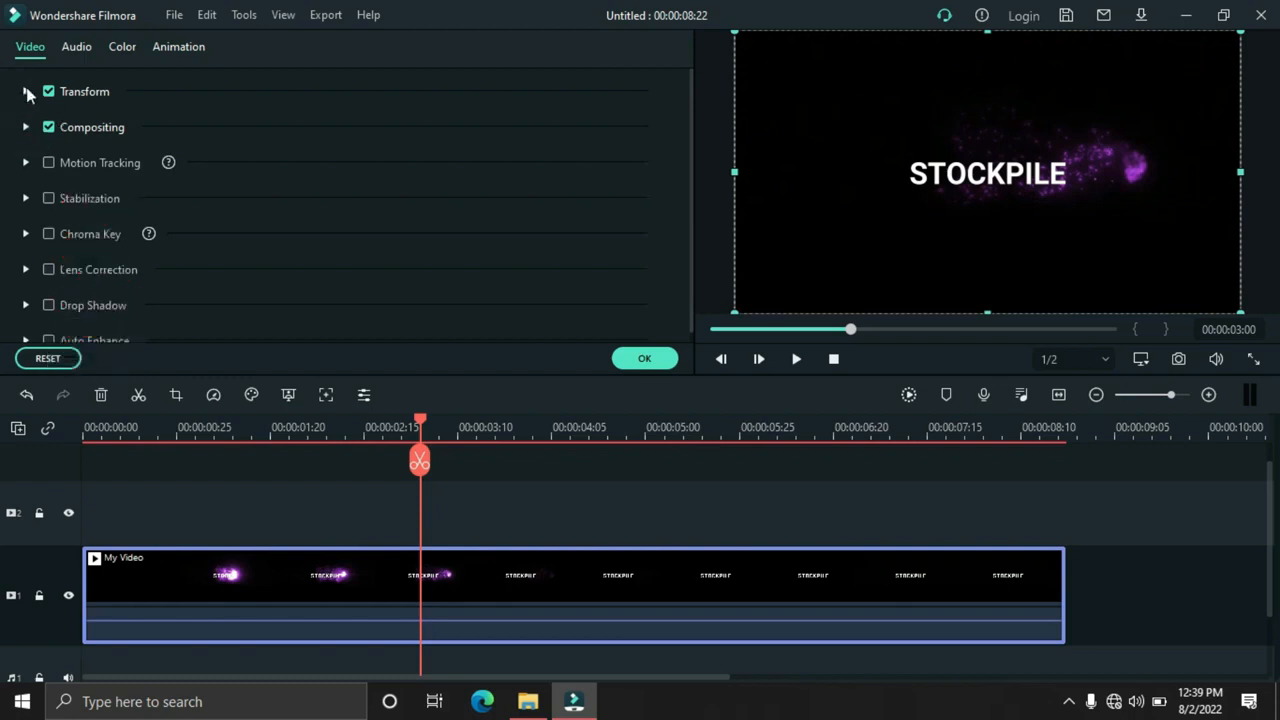
click(26, 92)
click(254, 182)
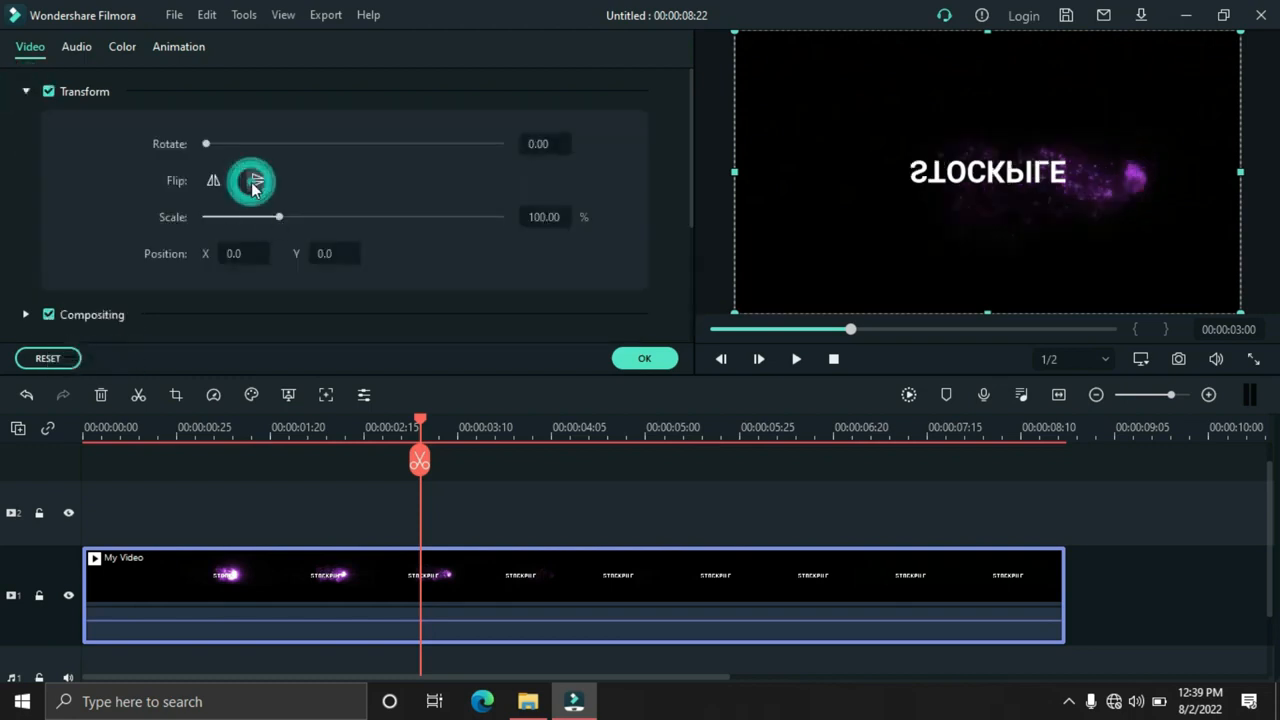
click(836, 359)
click(795, 359)
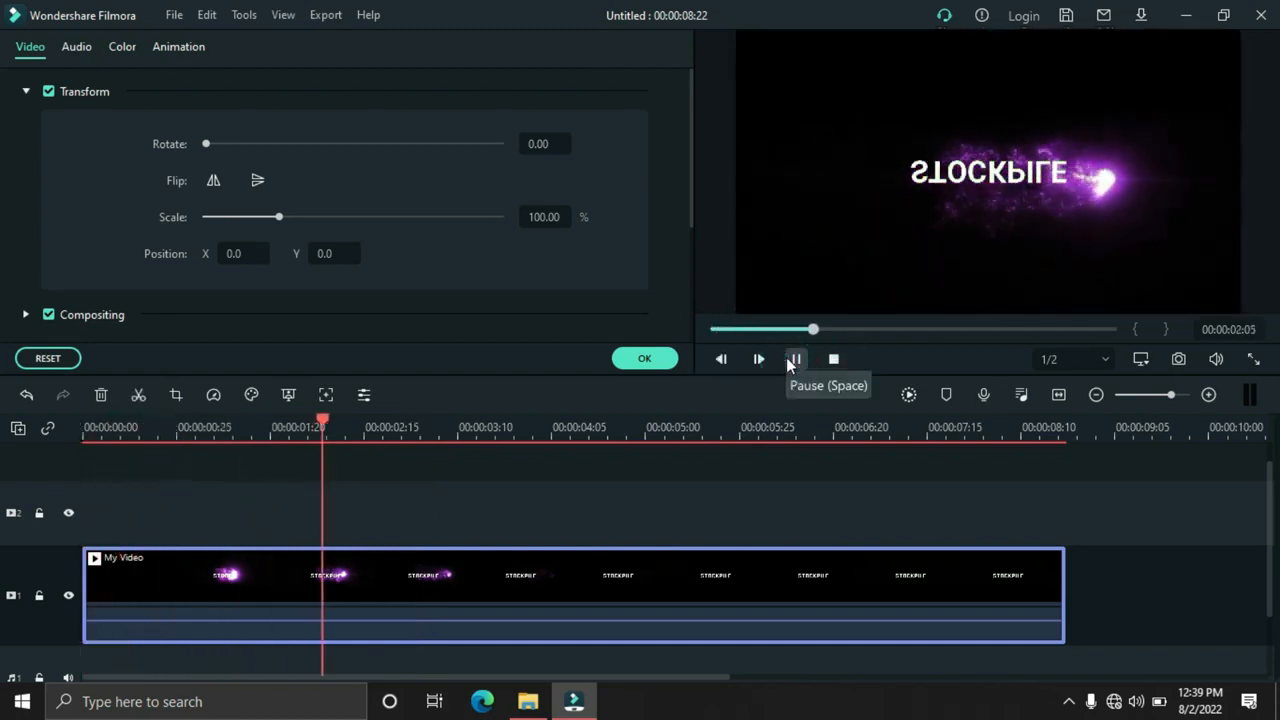
click(790, 359)
click(634, 370)
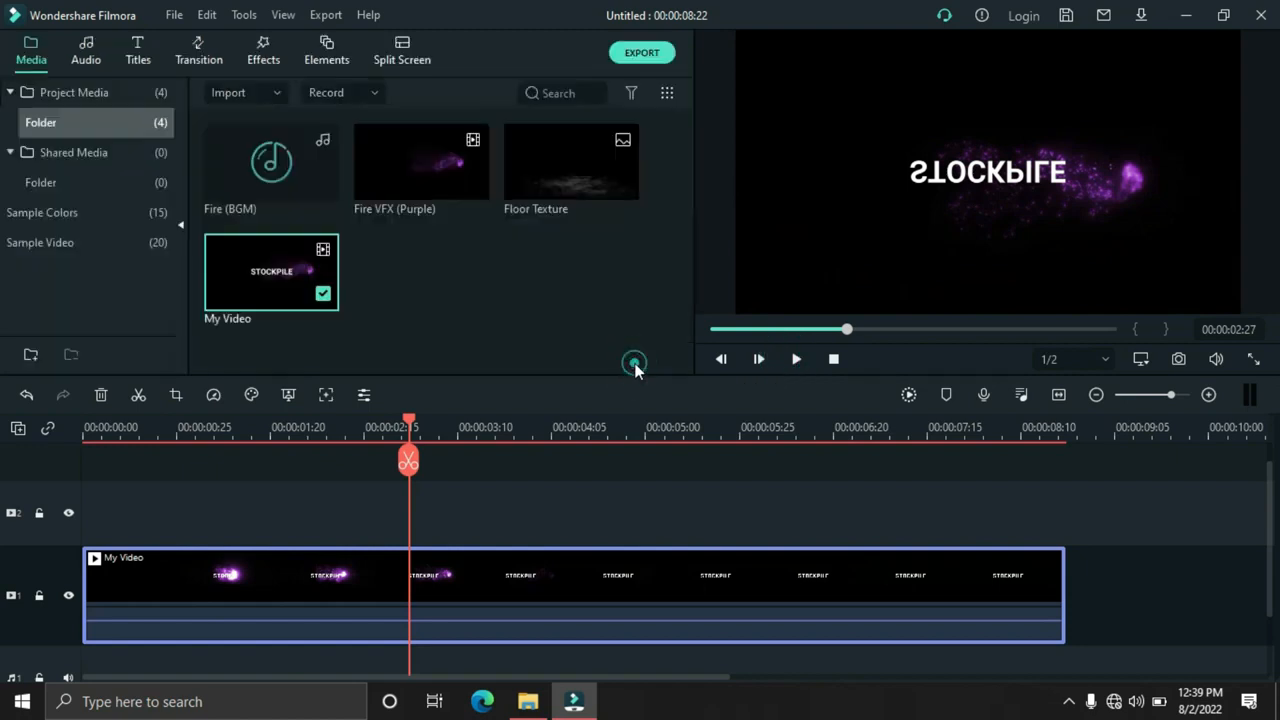
Move the flipped My Video clip straight down in the frame as a reflection and preview its new position
click(996, 166)
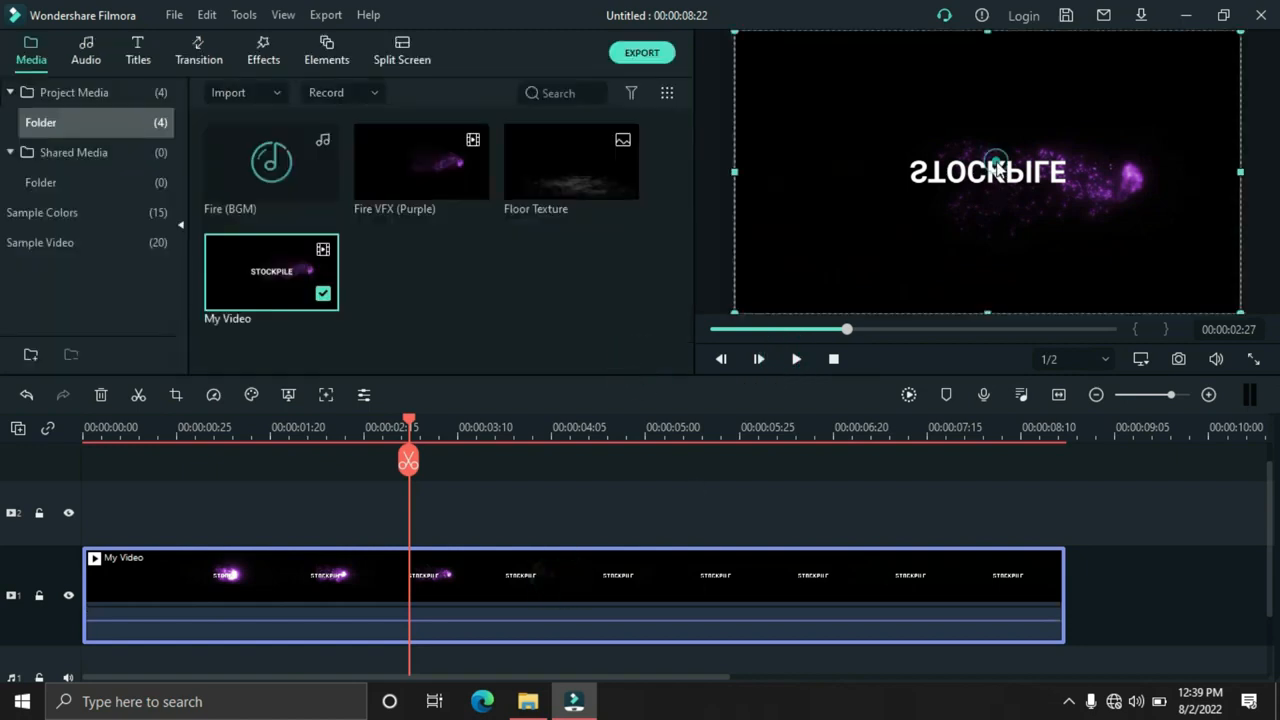
drag(995, 165, 991, 209)
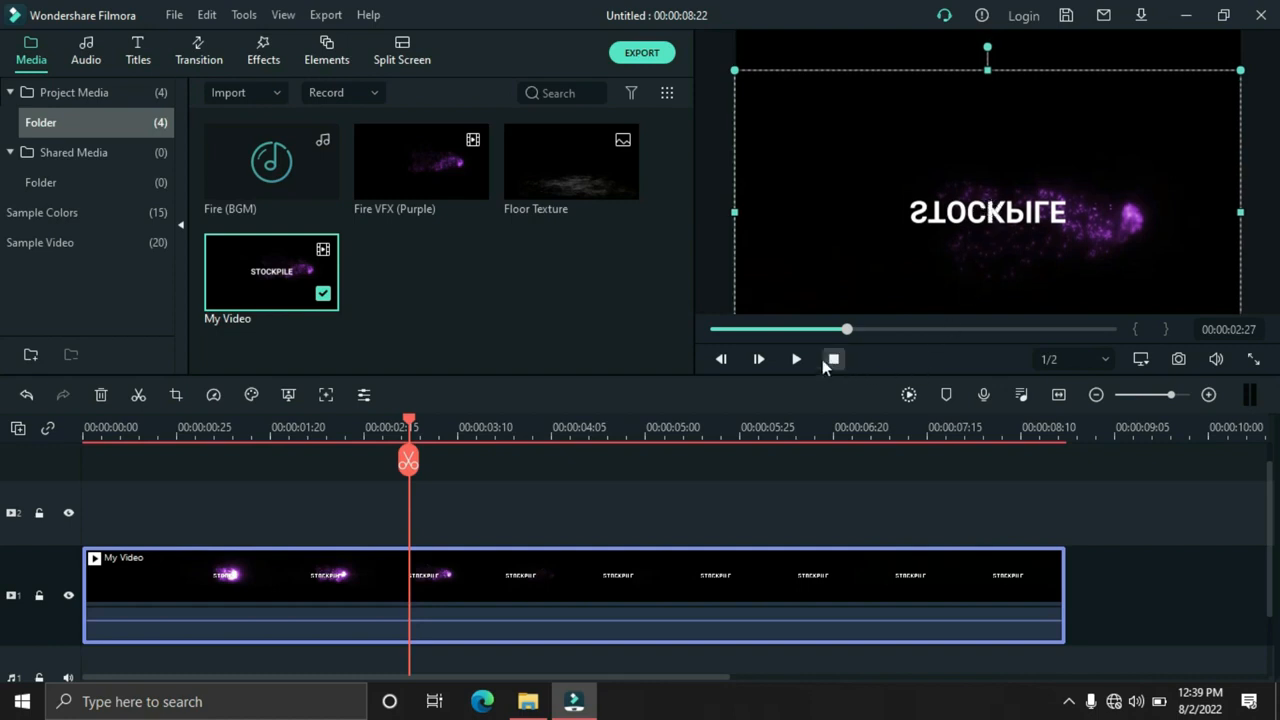
click(833, 359)
click(797, 360)
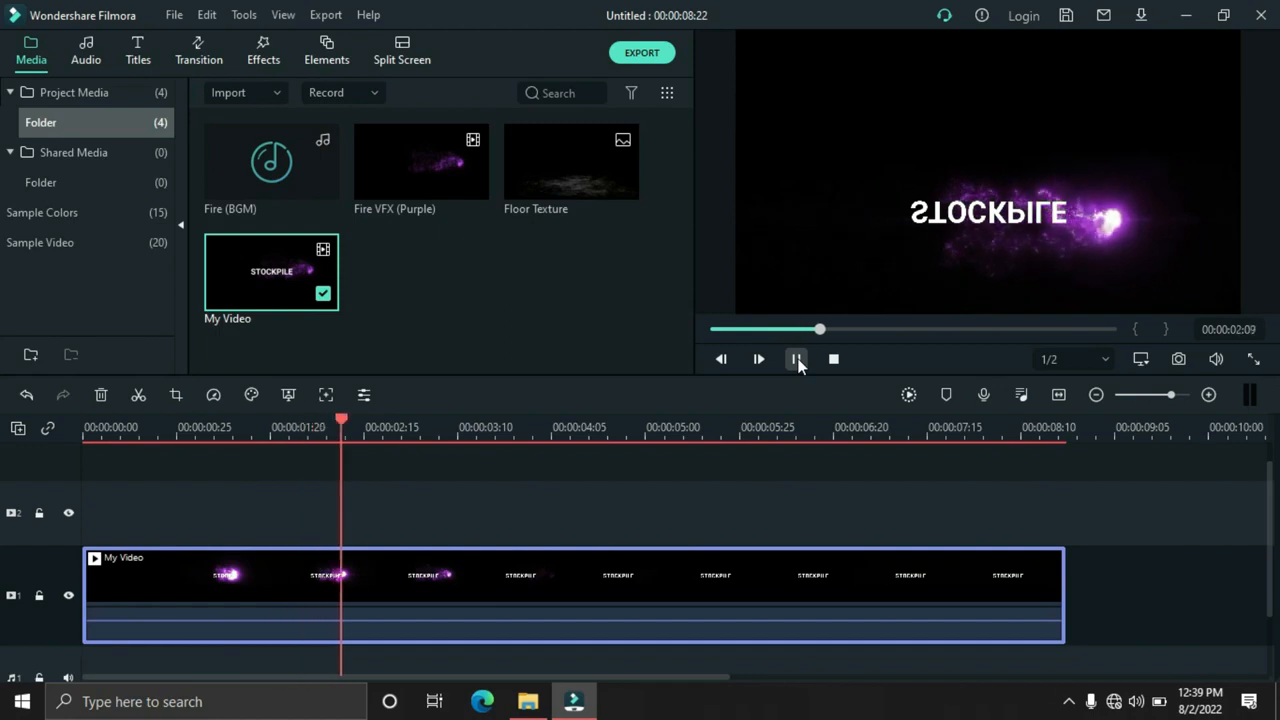
click(797, 360)
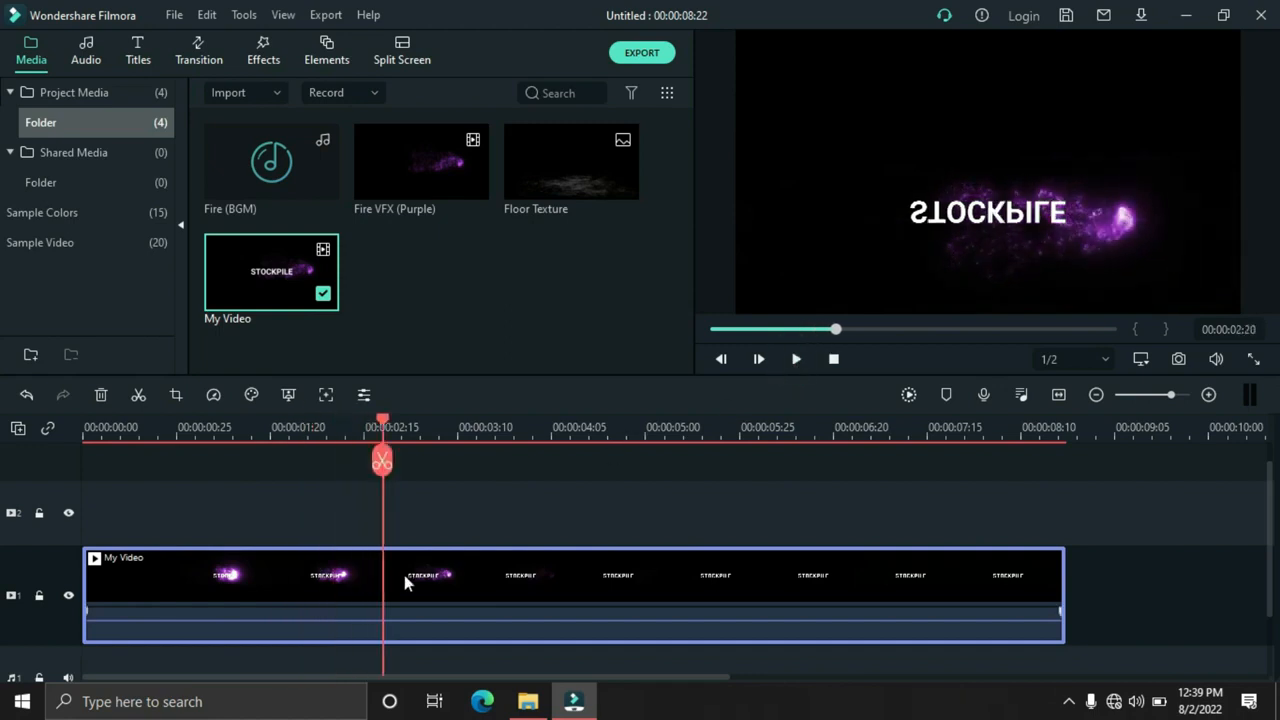
Add the Square Blur effect on track 2 above My Video, extend it to the clip's end and preview the blur
click(269, 50)
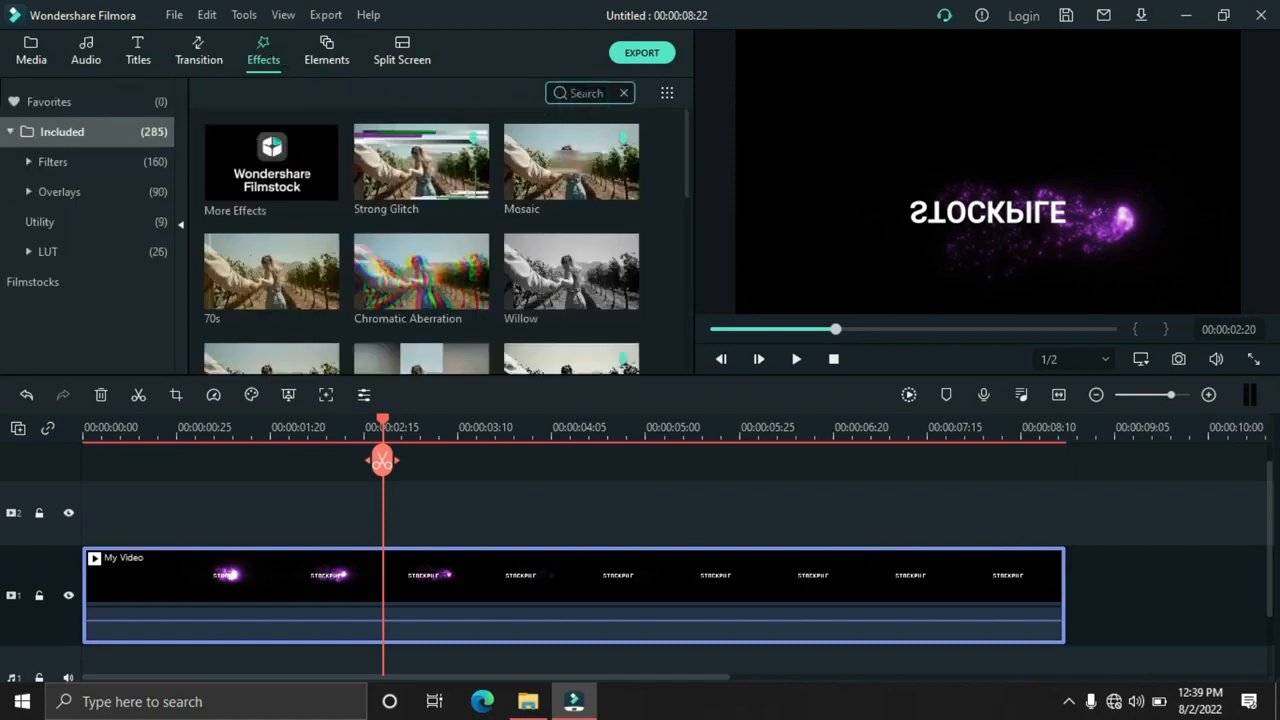
text(sq)
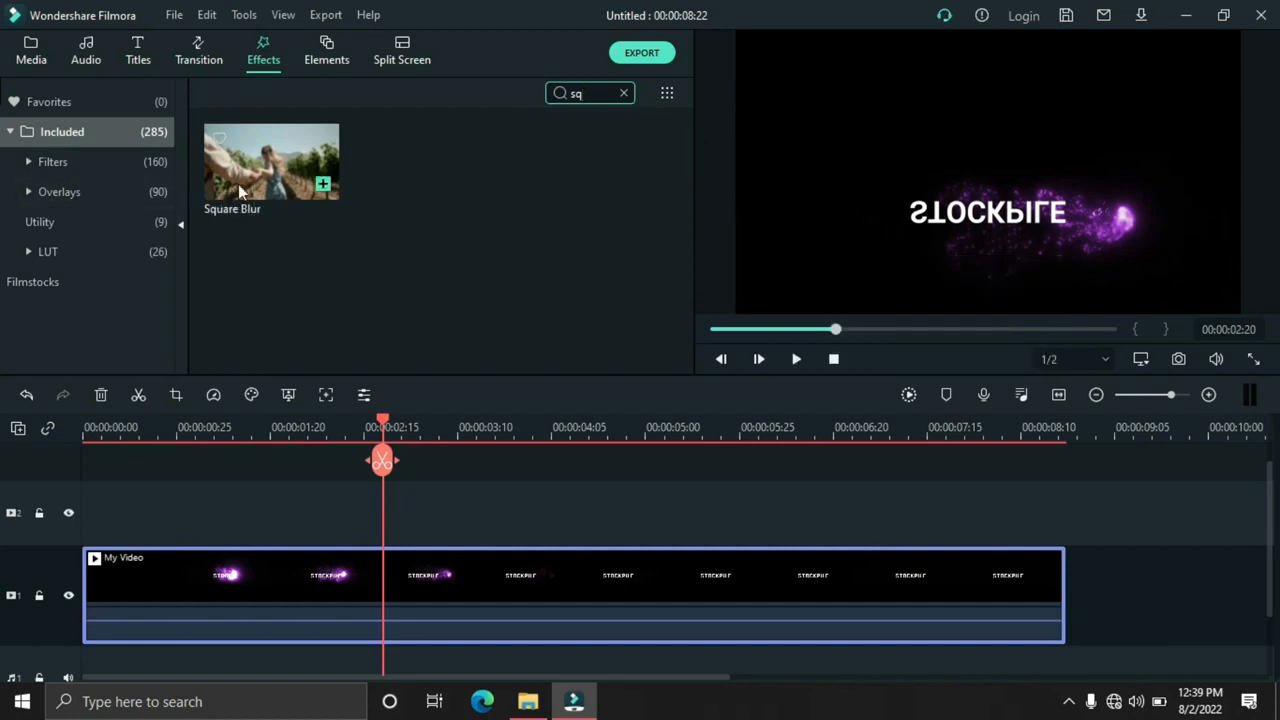
drag(279, 180, 140, 547)
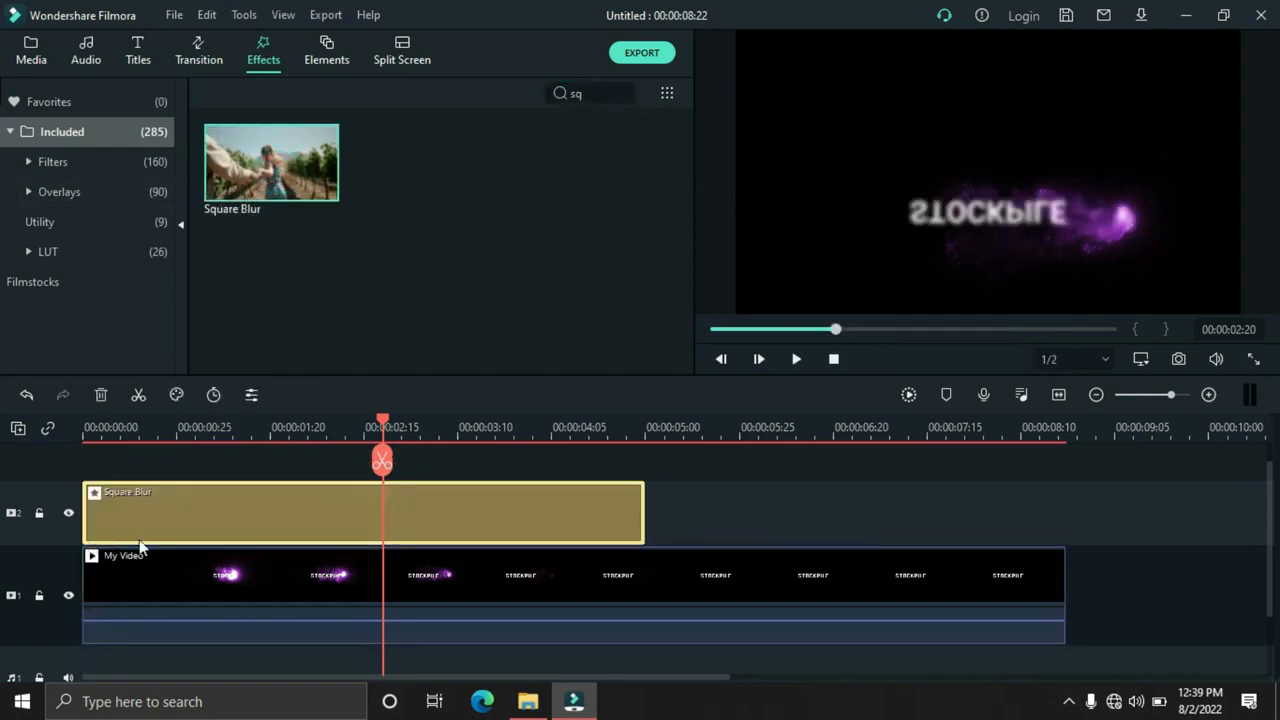
drag(645, 511, 1065, 505)
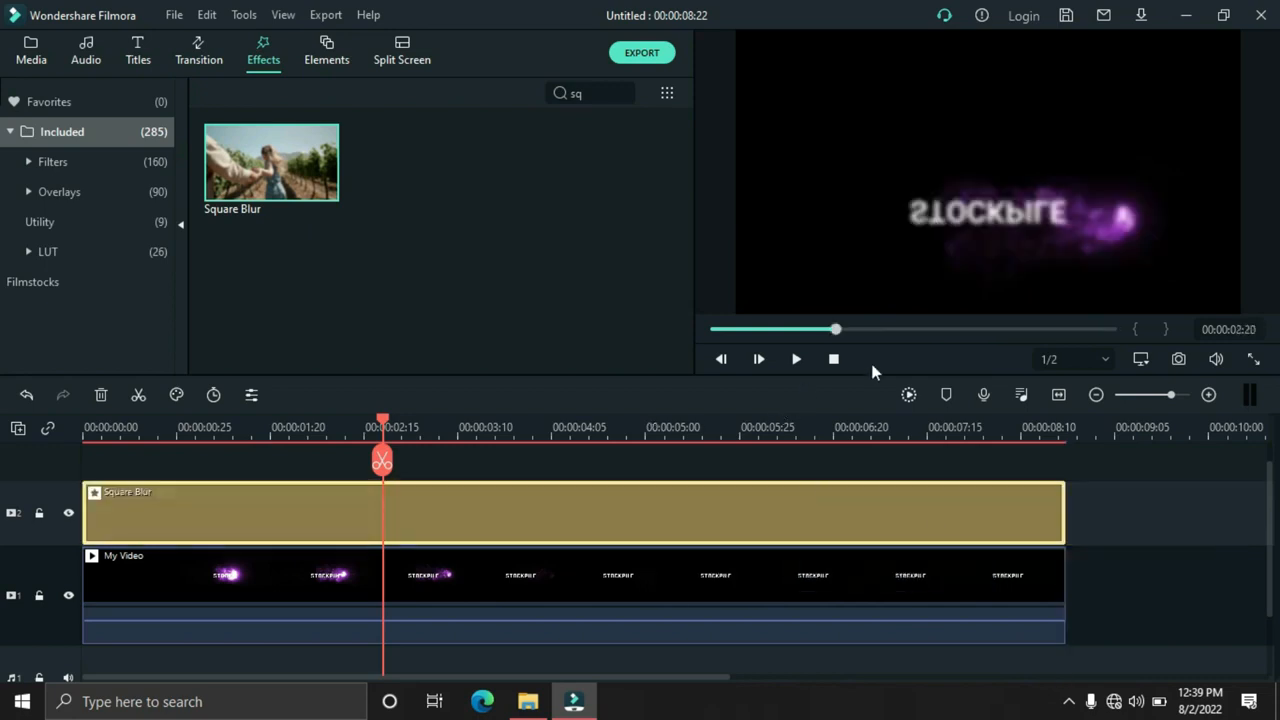
click(798, 359)
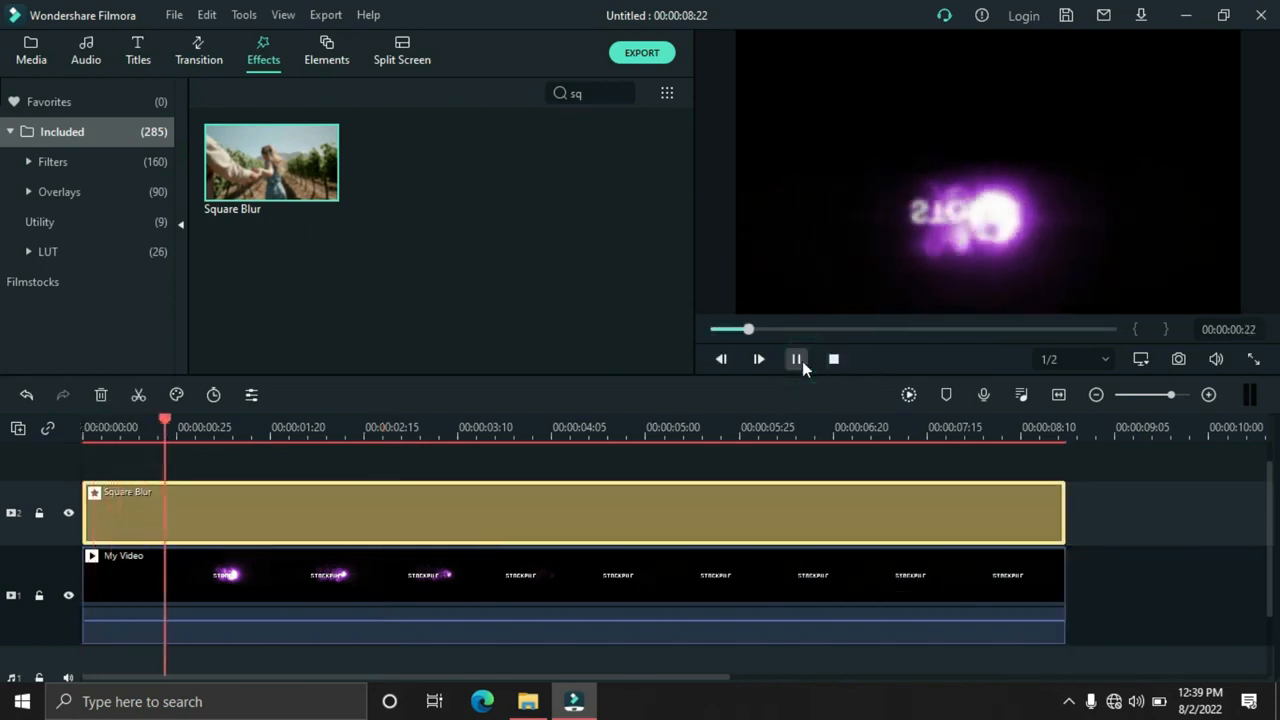
click(797, 359)
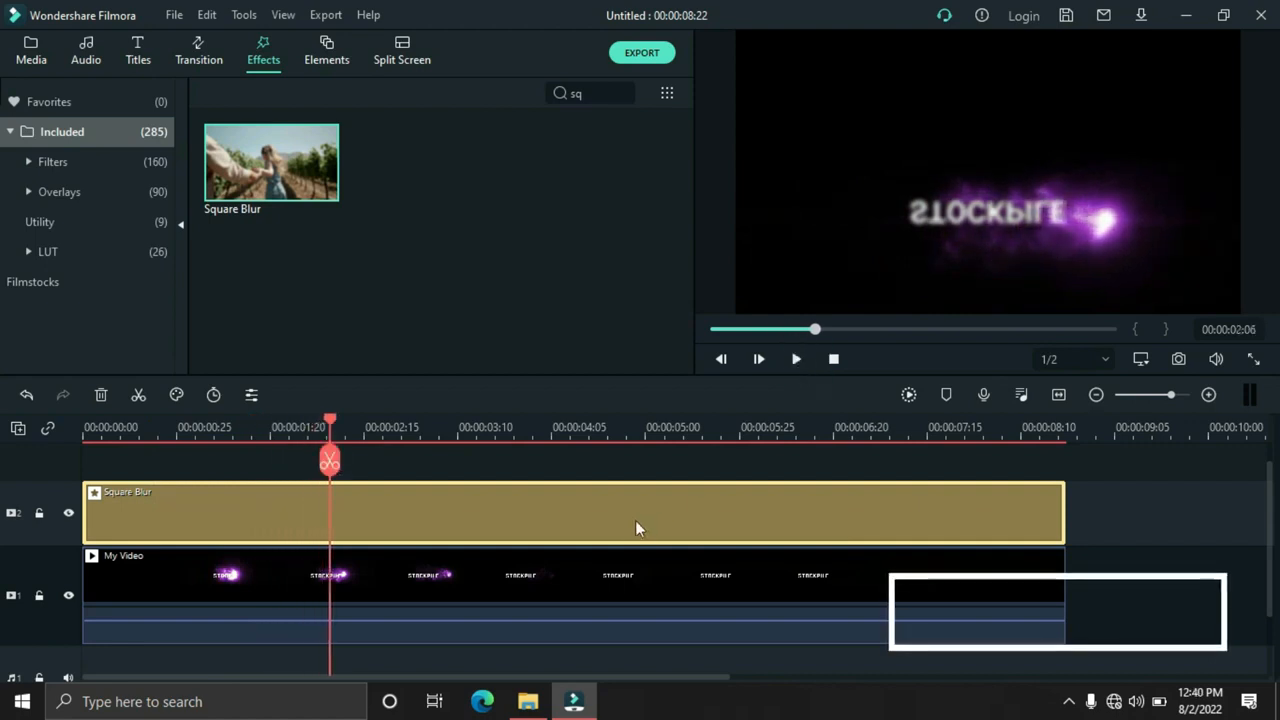
Set the Square Blur effect's size to 5 and return the playhead to the start of the timeline
double_click(477, 518)
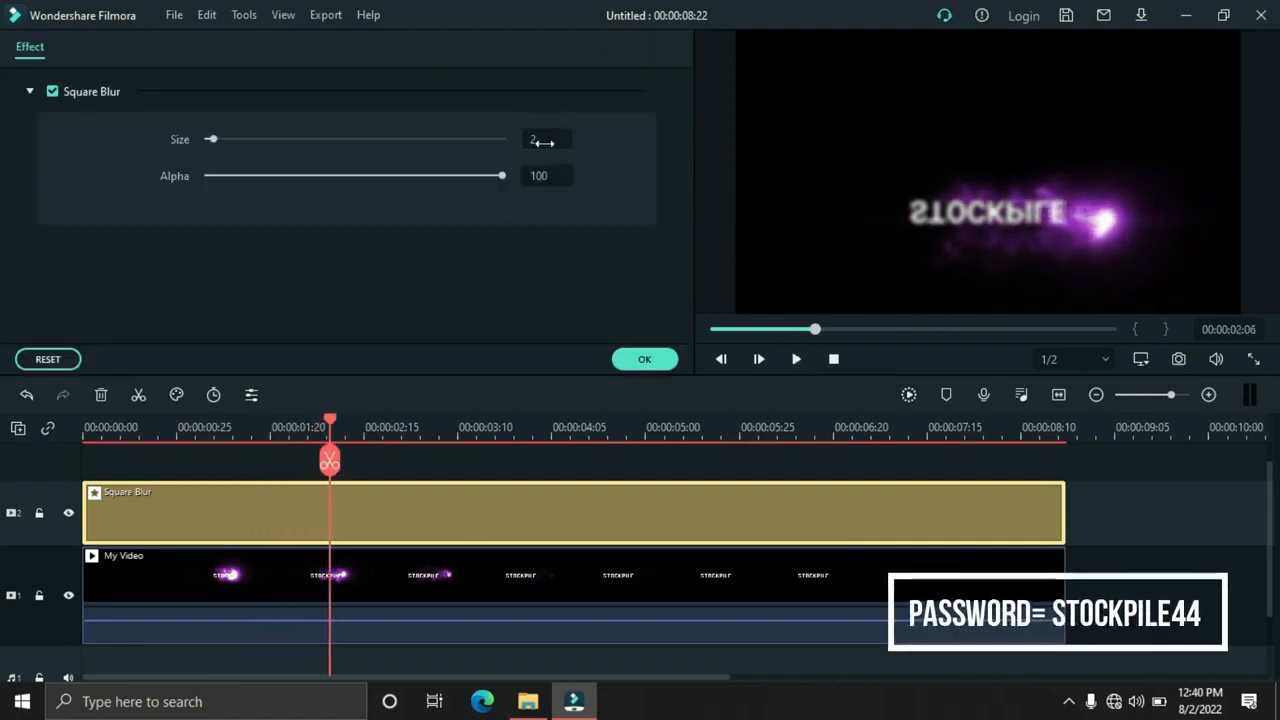
click(539, 145)
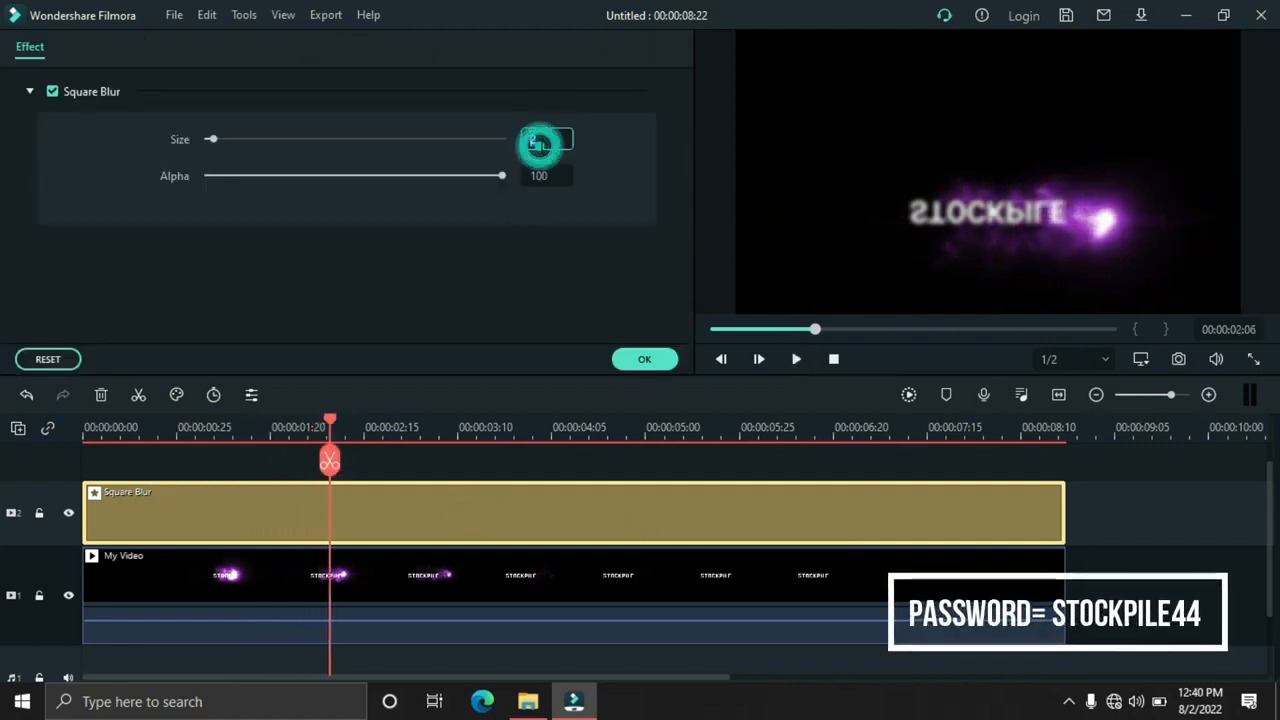
click(572, 287)
click(832, 357)
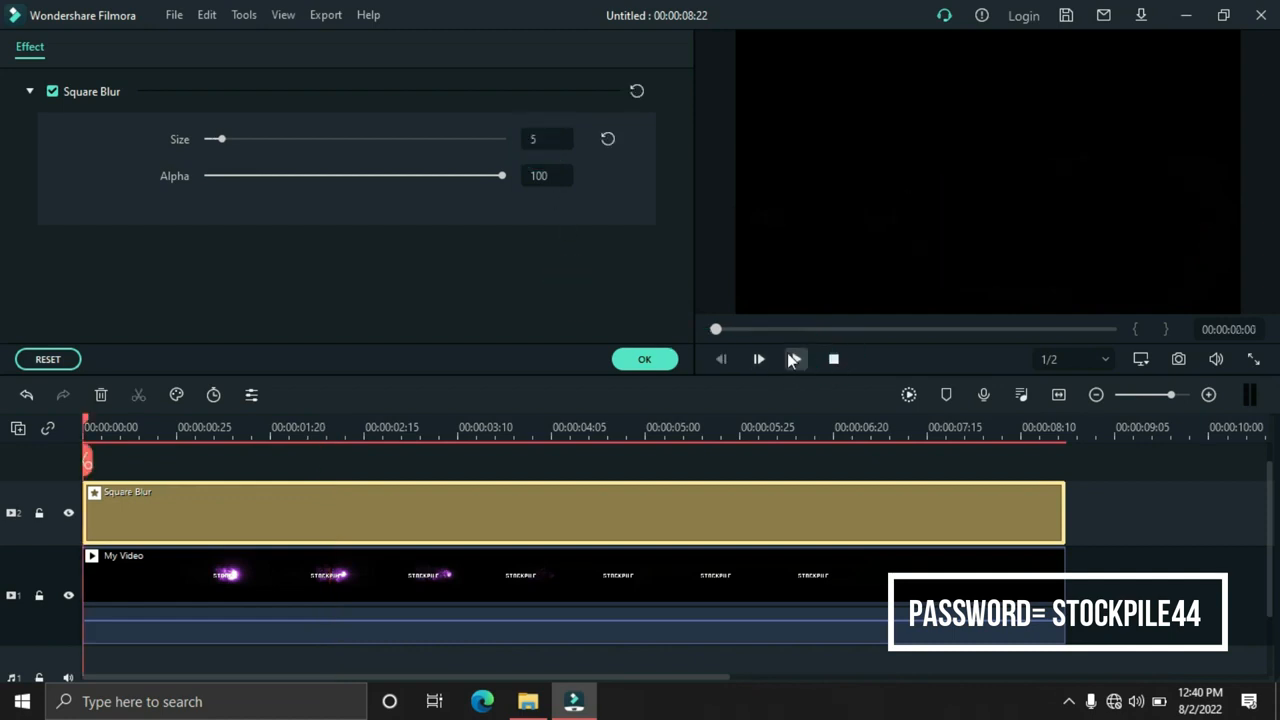
Preview the blurred reflection from the start and confirm the Square Blur settings
click(792, 359)
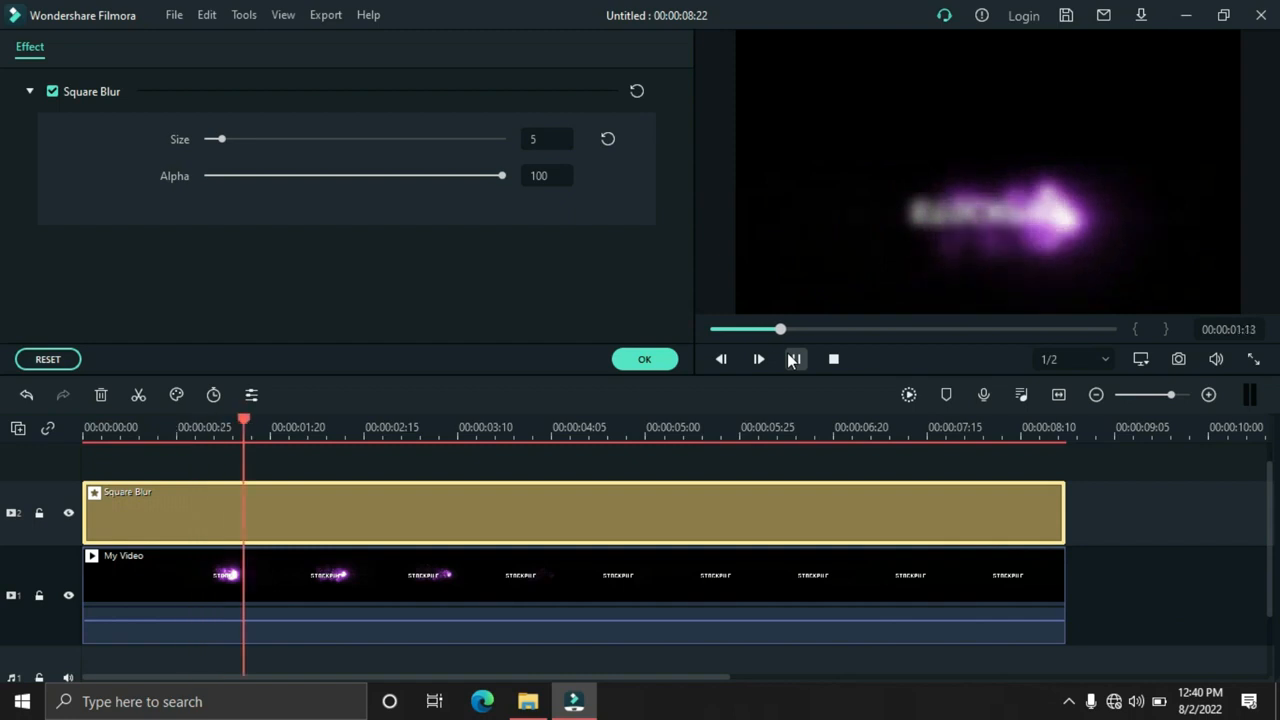
click(792, 359)
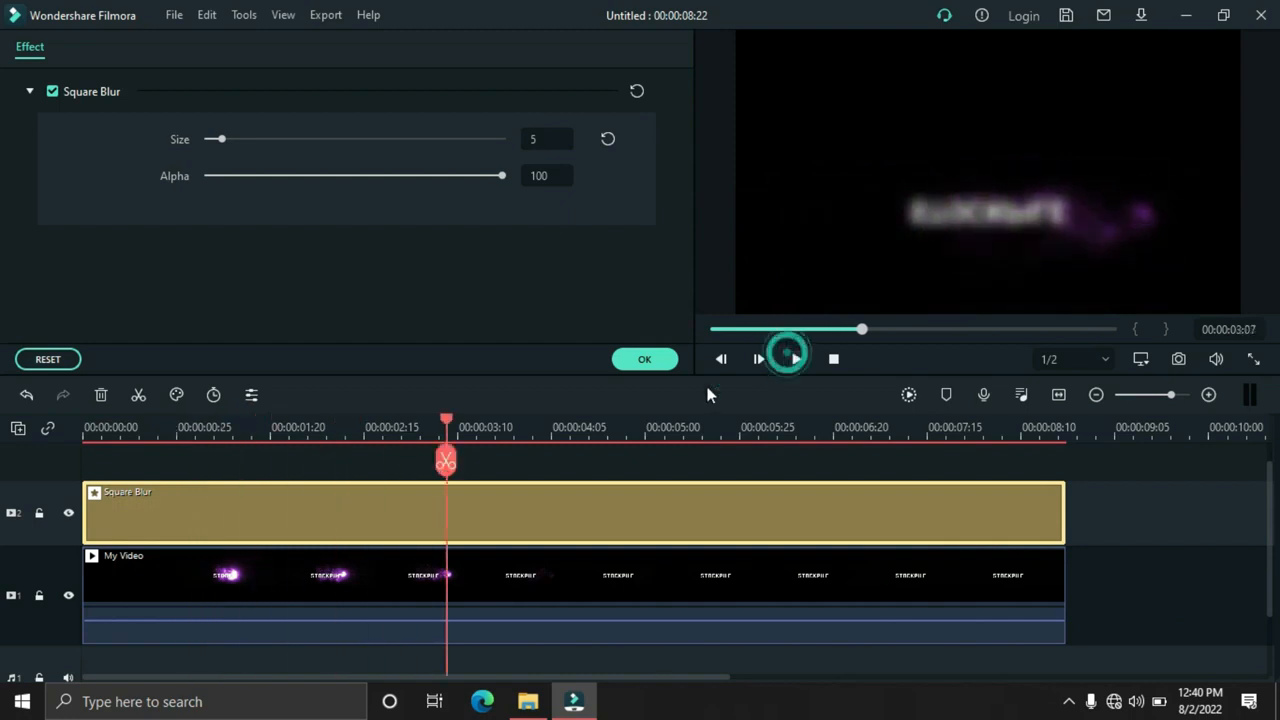
click(642, 362)
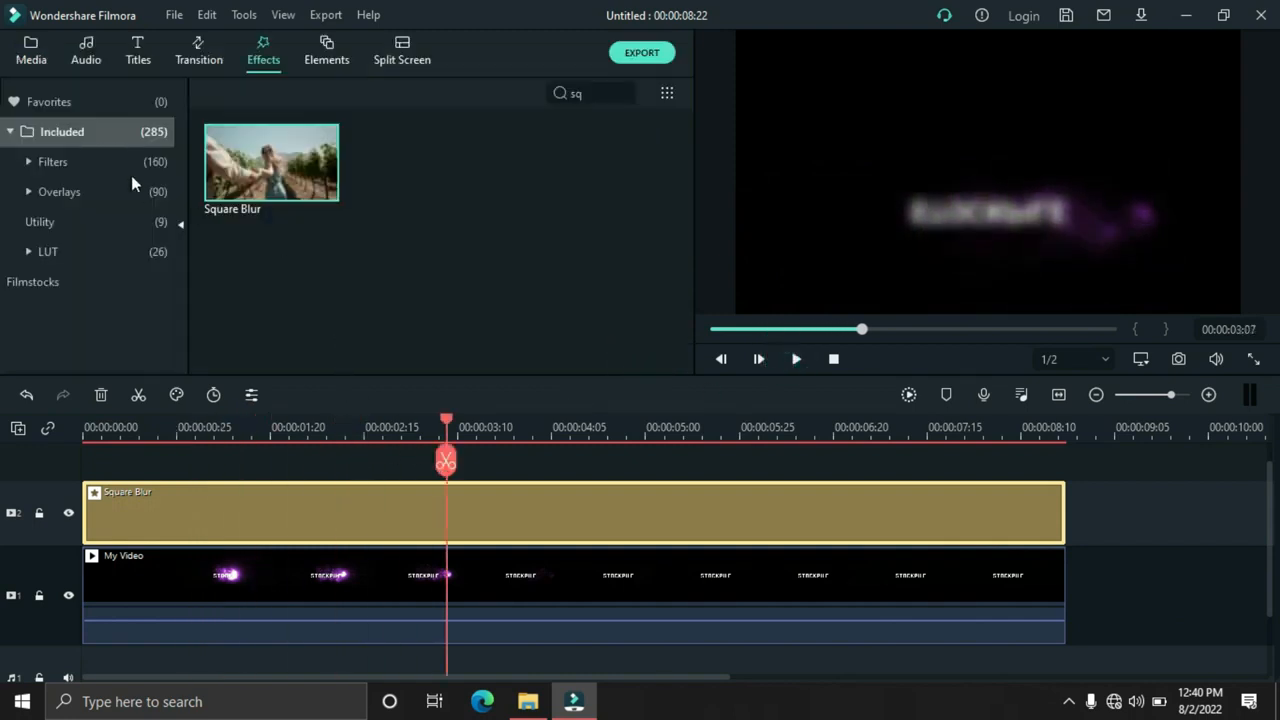
Add the Floor Texture image on track 3 from the timeline start, extend it to the end of My Video and preview it
click(31, 50)
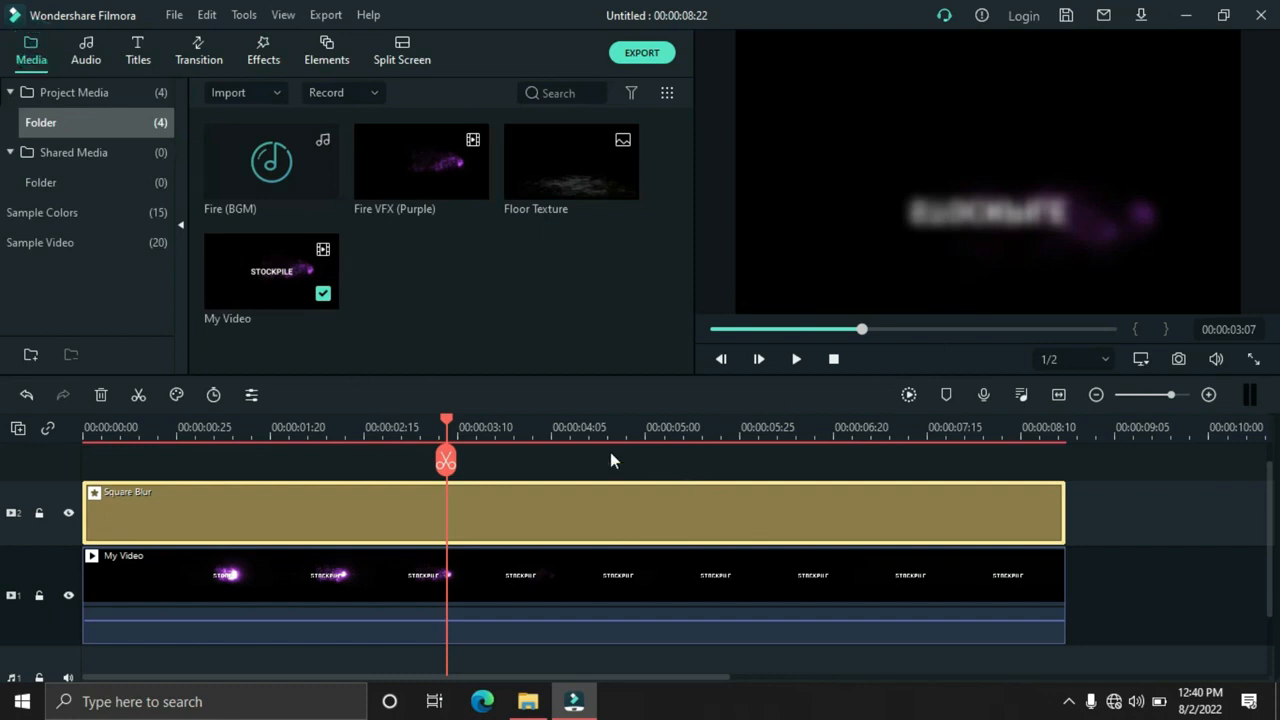
scroll(586, 452, up, 1)
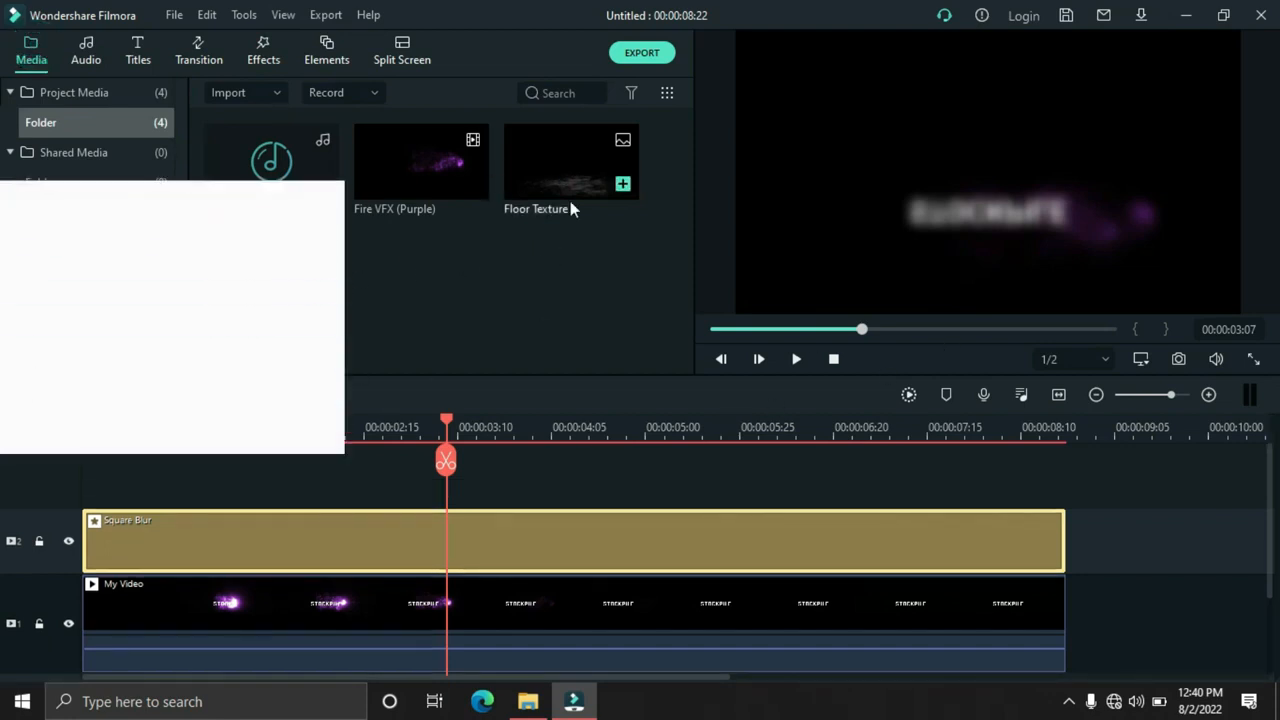
drag(559, 165, 66, 484)
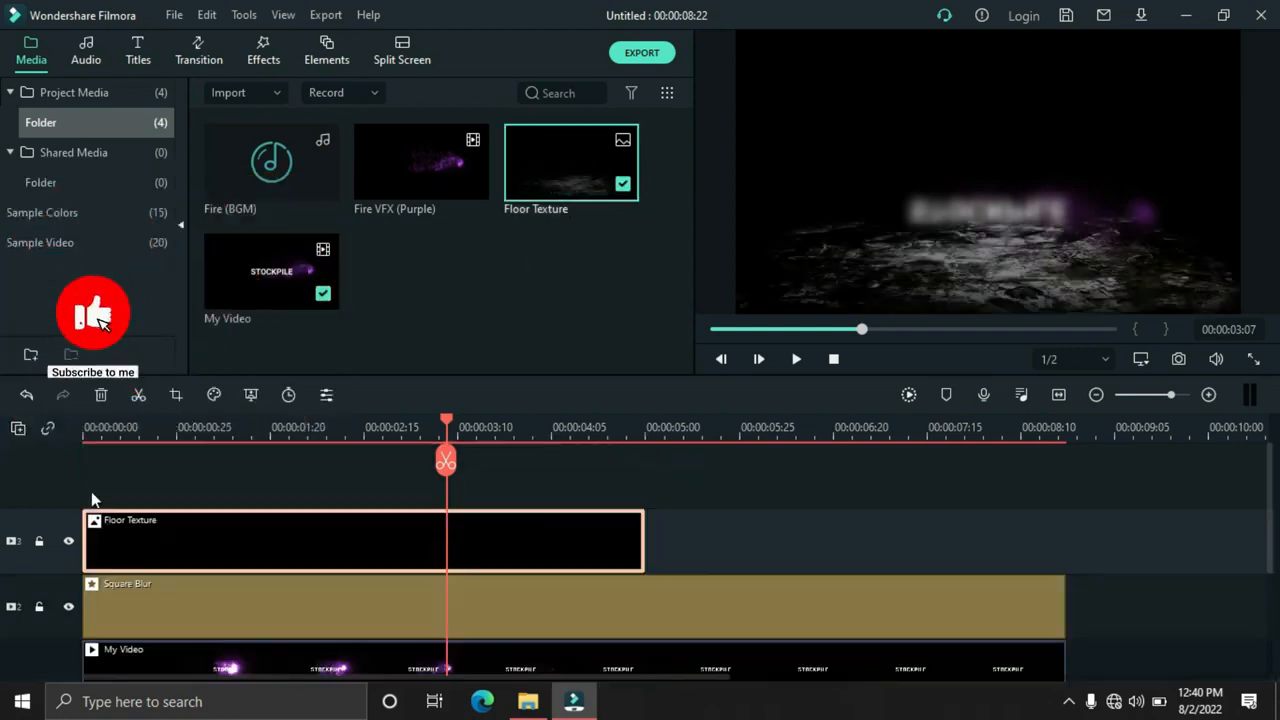
drag(644, 537, 1065, 530)
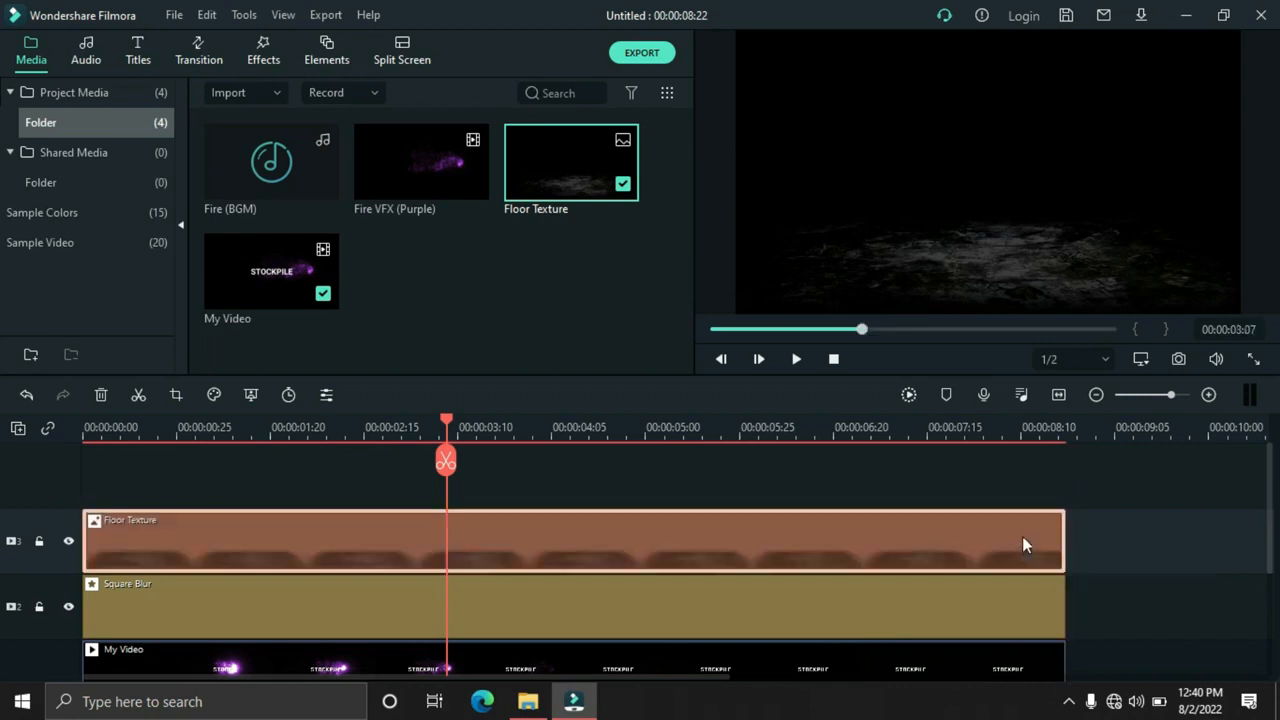
click(836, 360)
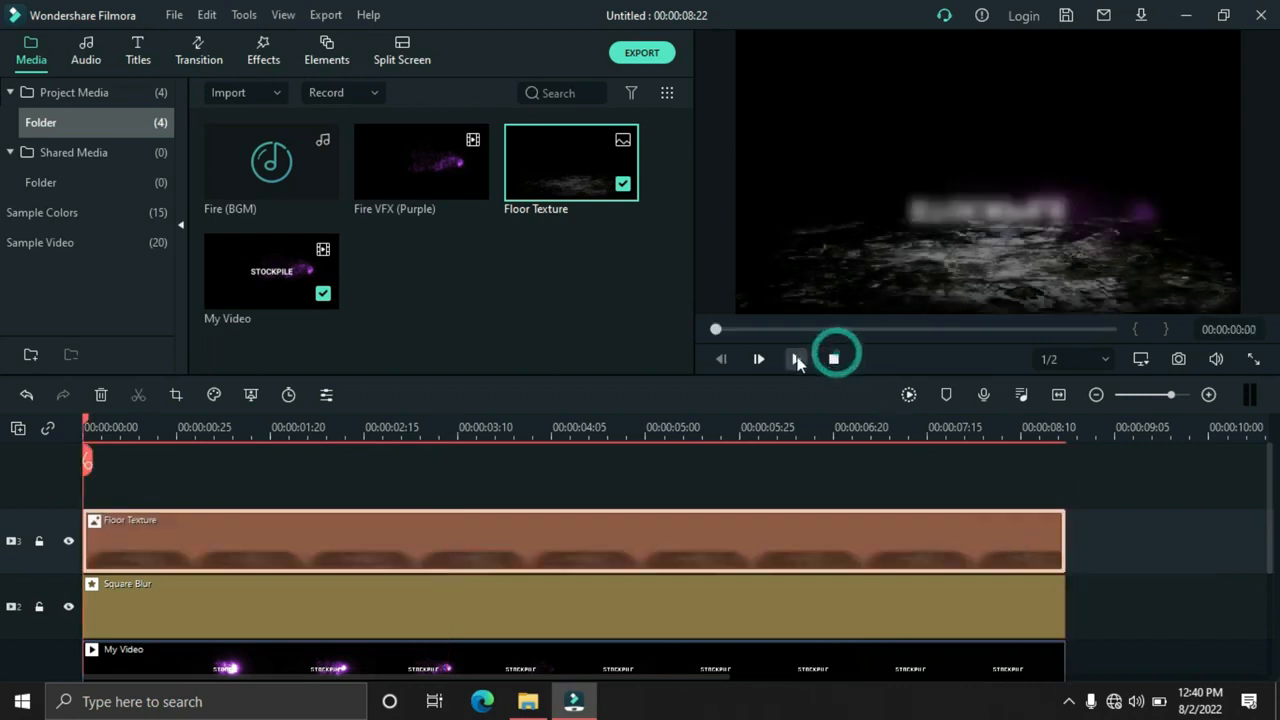
click(796, 360)
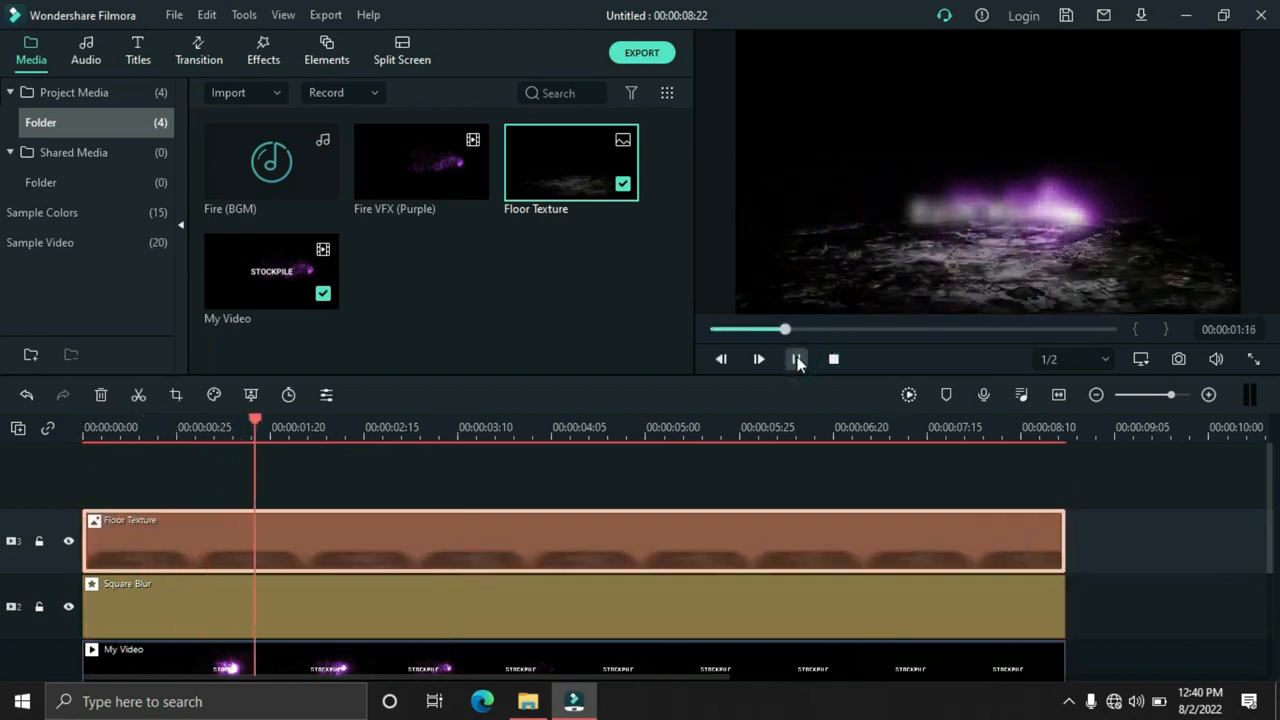
click(796, 360)
Set the Floor Texture's blending mode to Overlay, preview the blend from the start and confirm the settings
double_click(438, 543)
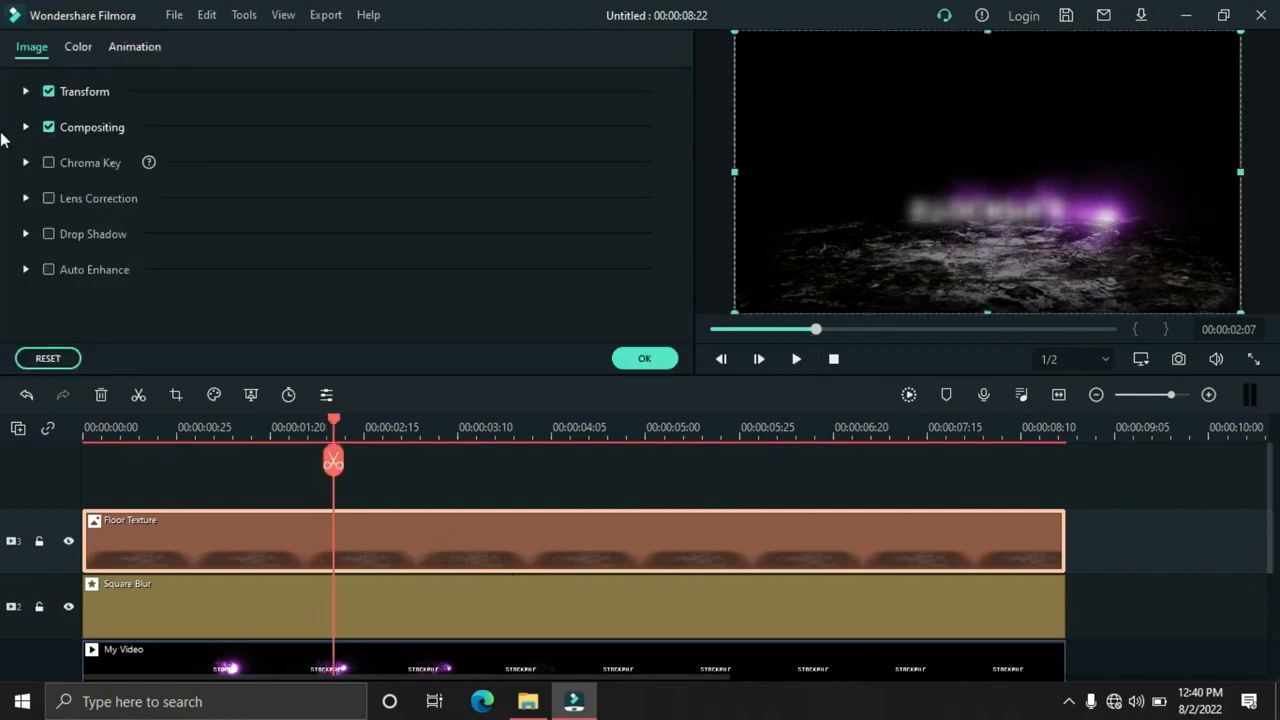
click(24, 129)
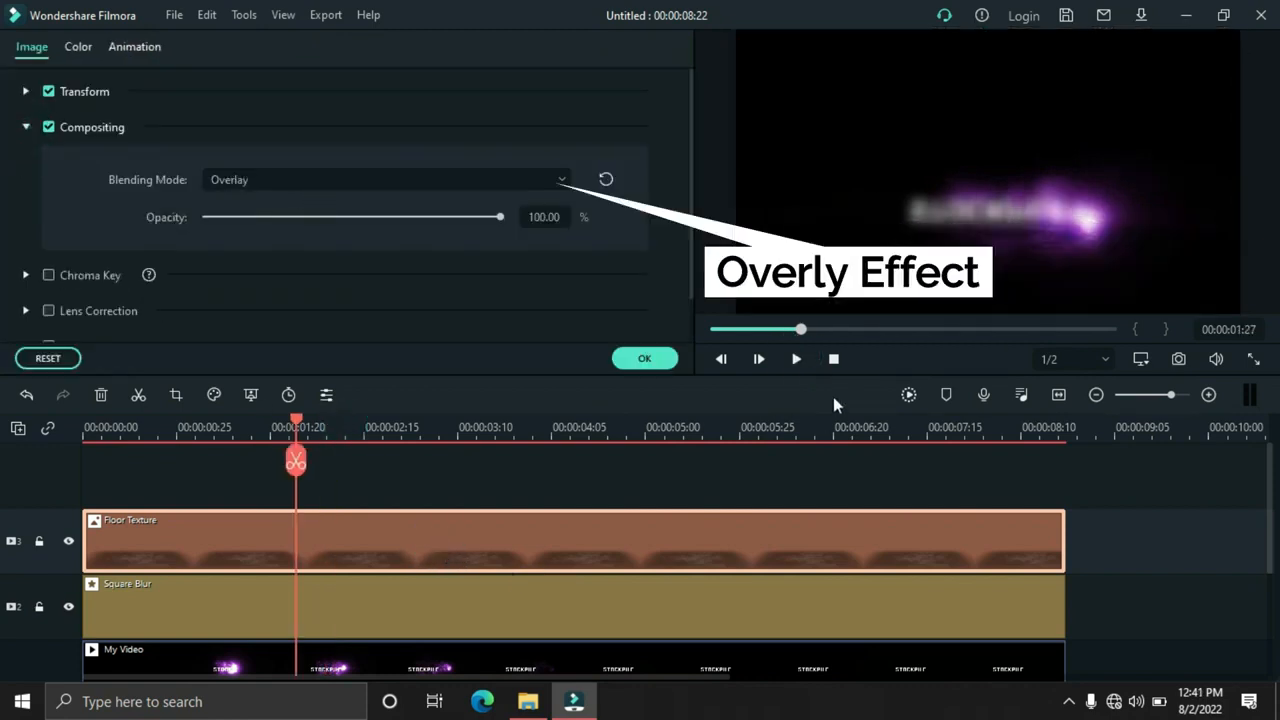
click(833, 359)
click(794, 359)
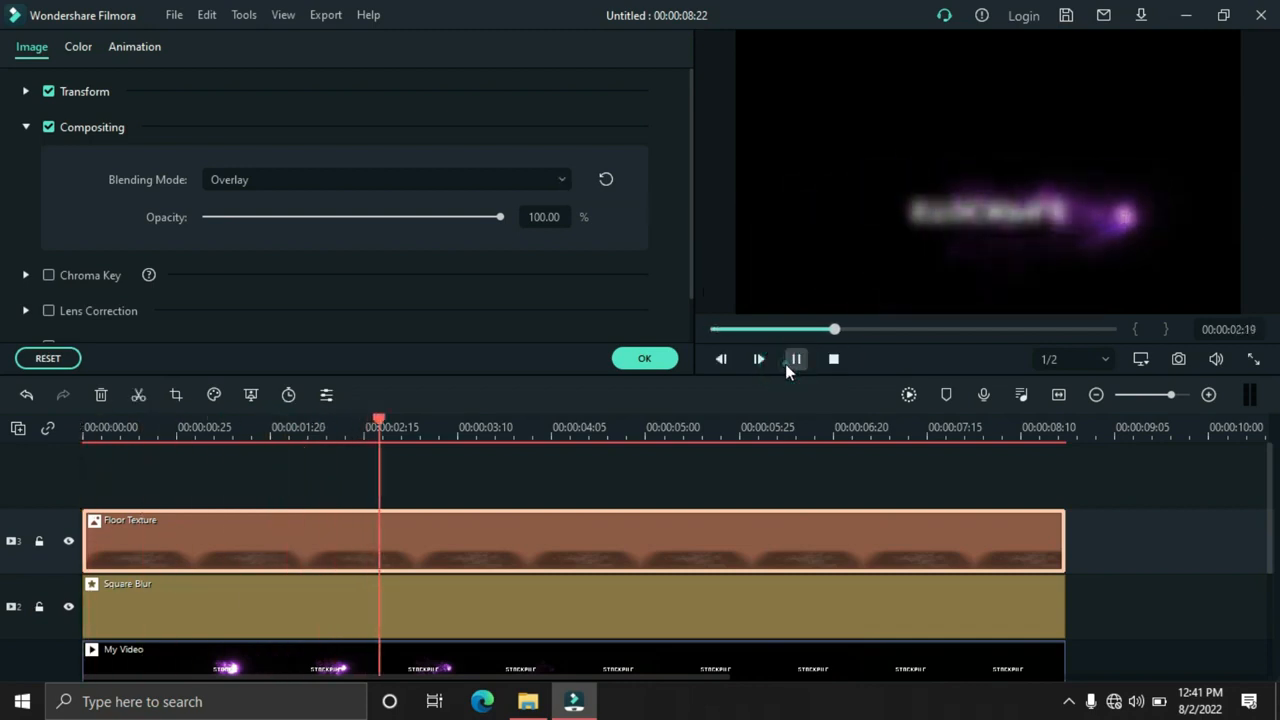
click(786, 364)
click(642, 359)
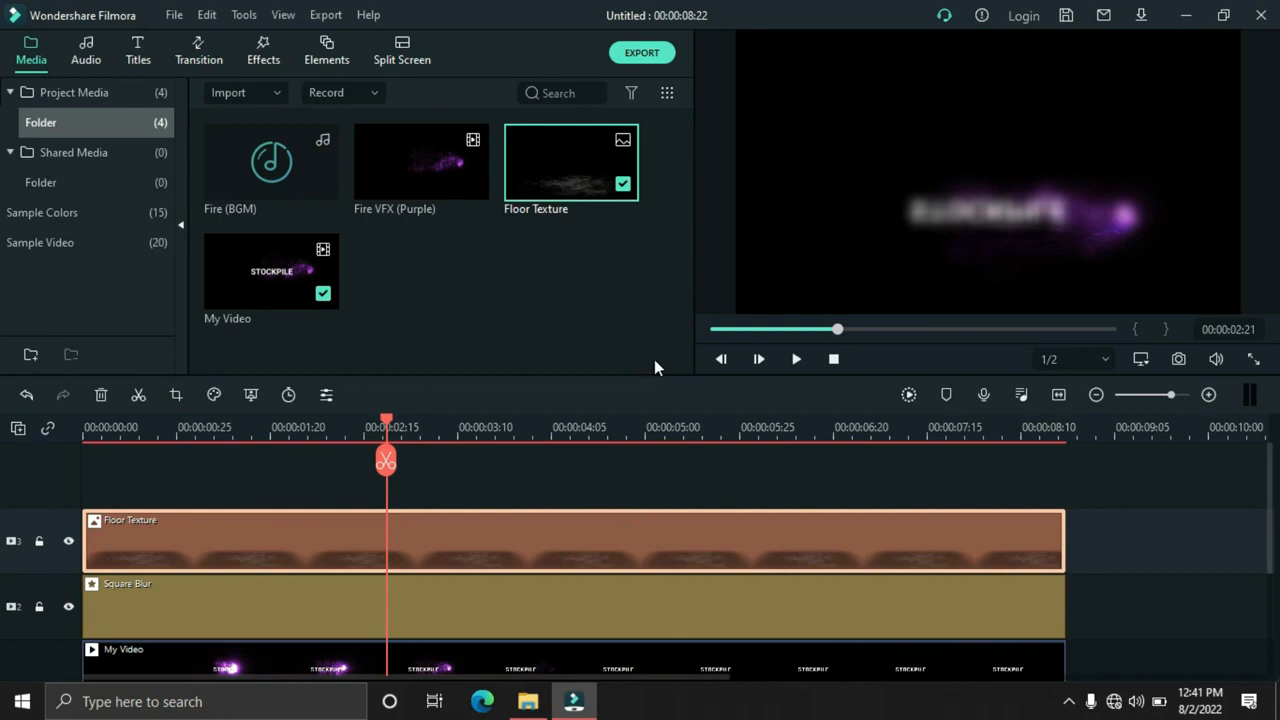
Place a second copy of My Video on track 4 above Floor Texture, starting at the beginning of the timeline
click(466, 328)
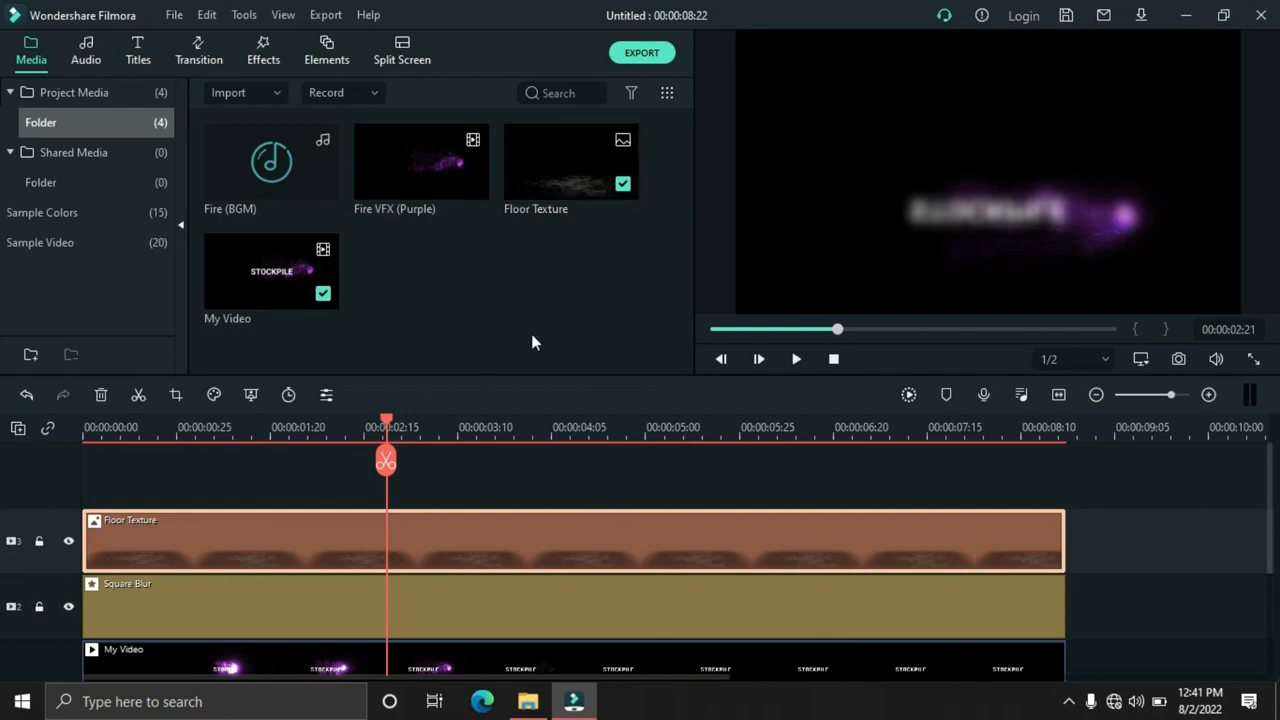
click(260, 290)
click(455, 290)
drag(252, 286, 40, 482)
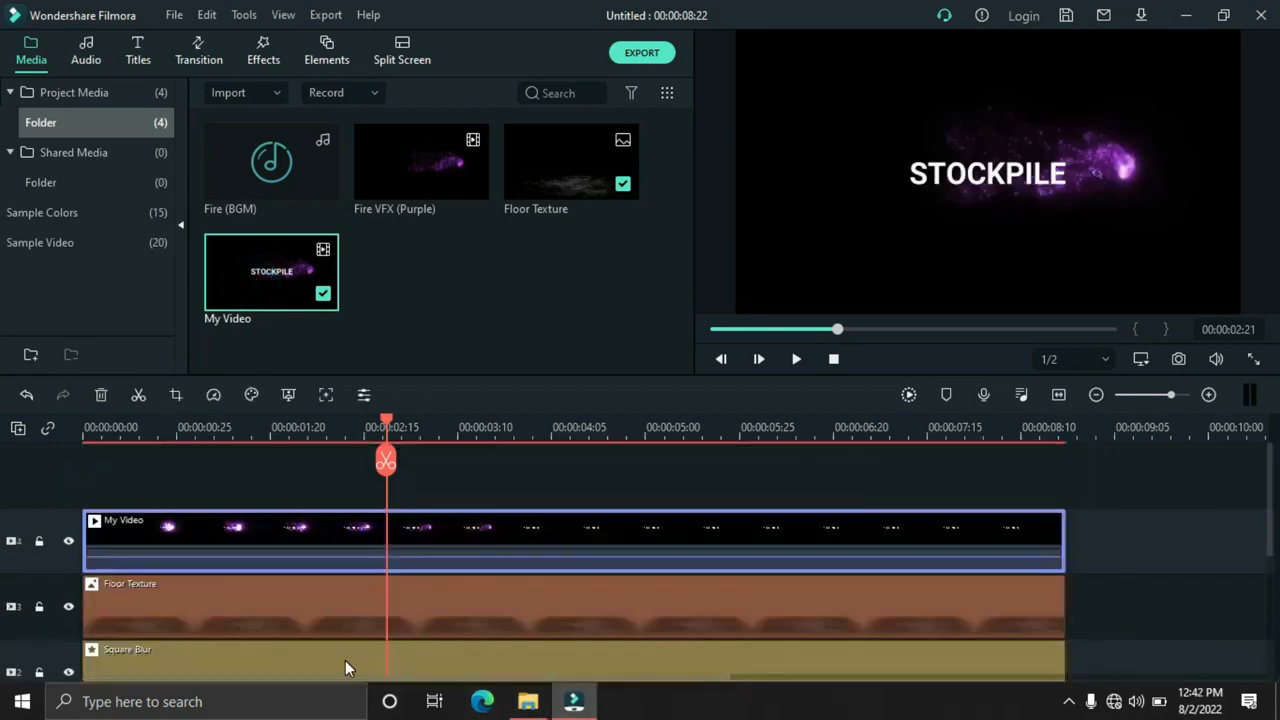
Set the blending mode of the track 4 My Video clip to Screen and move it slightly straight up, away from its reflection
double_click(446, 532)
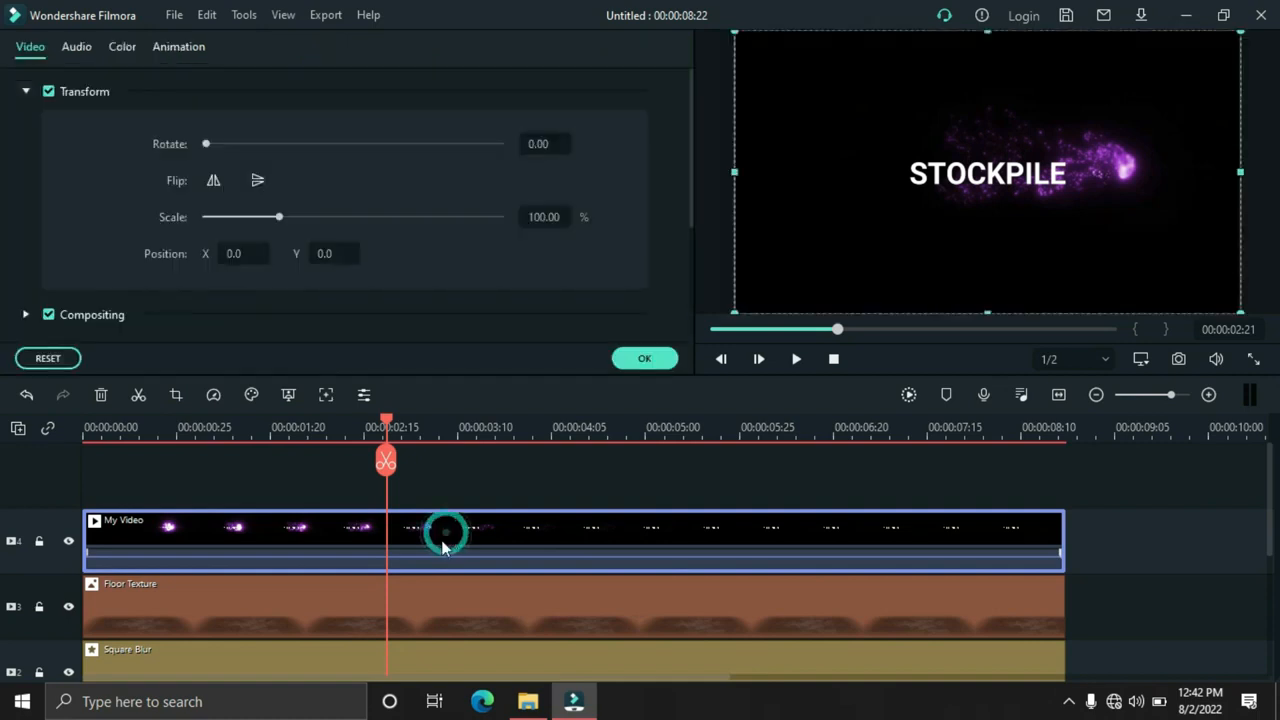
click(27, 92)
click(26, 127)
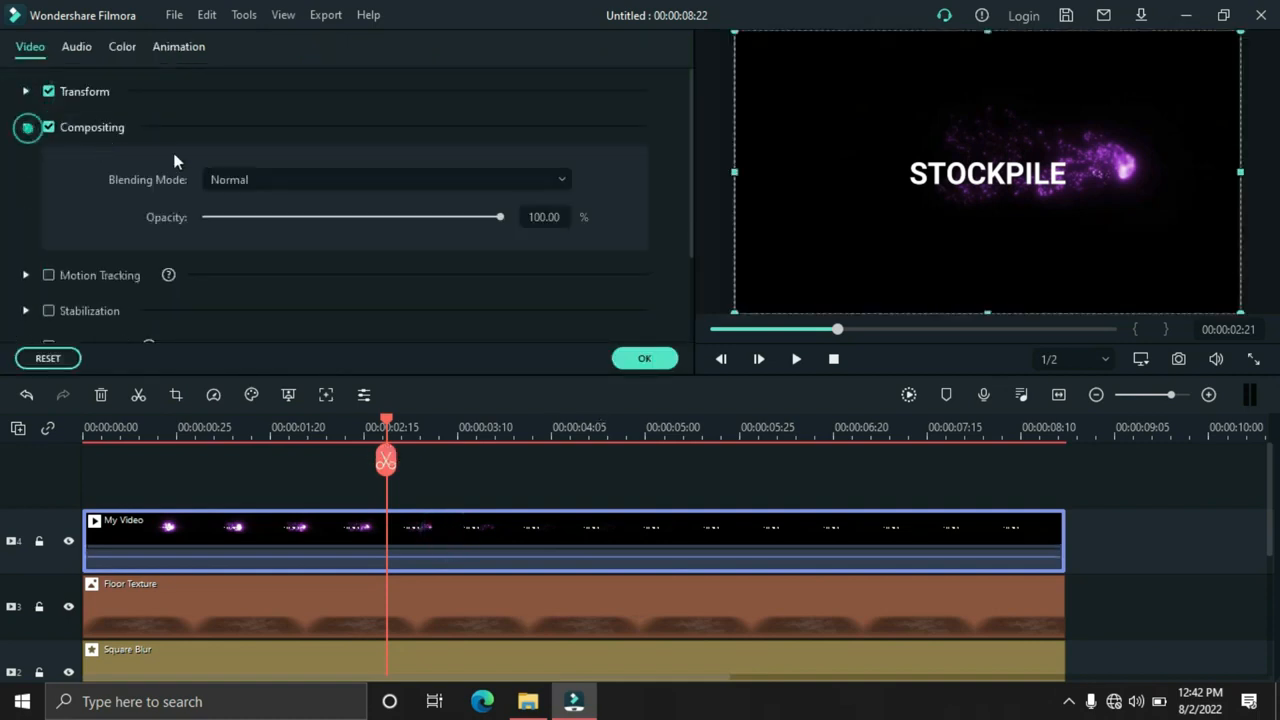
click(262, 180)
click(266, 405)
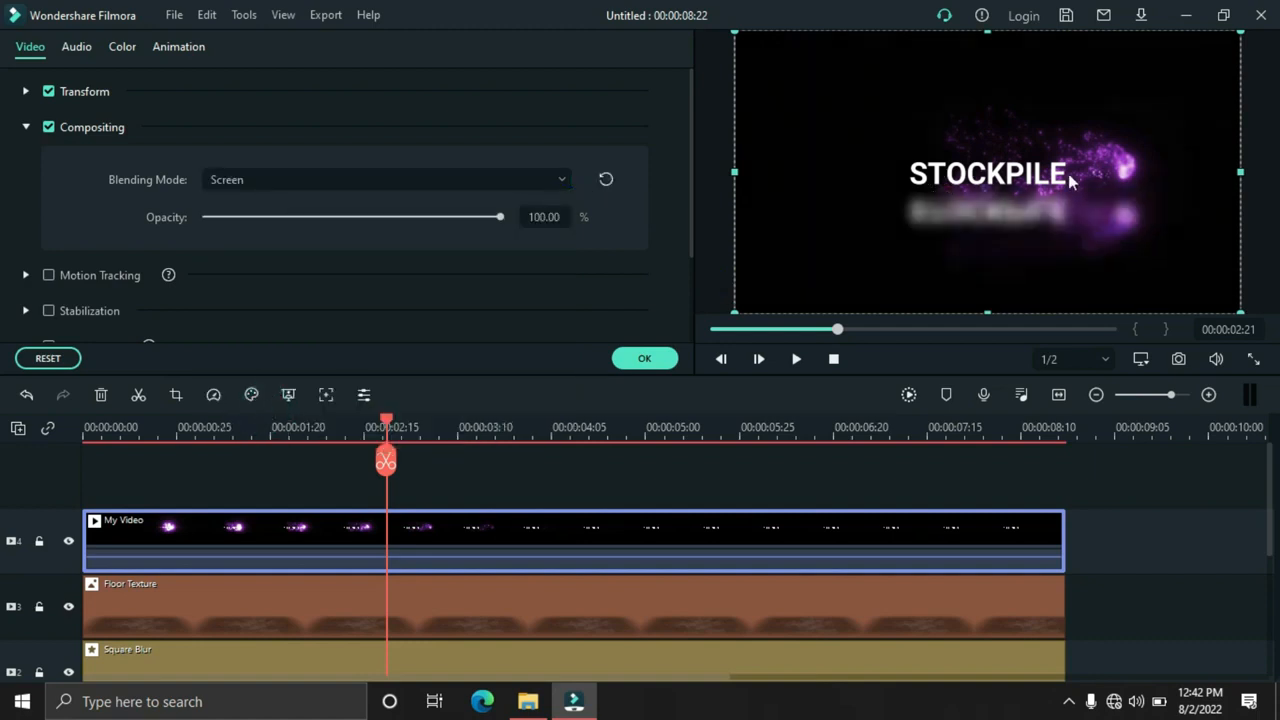
drag(1084, 170, 1085, 150)
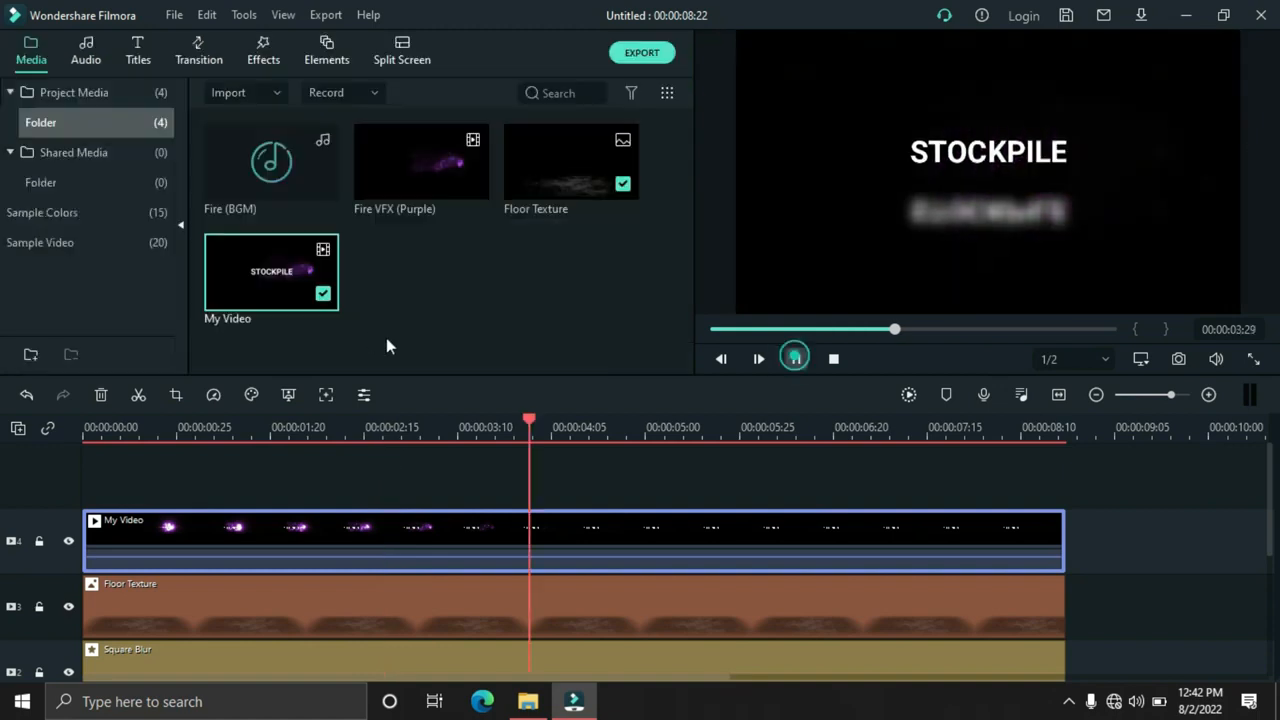
click(409, 319)
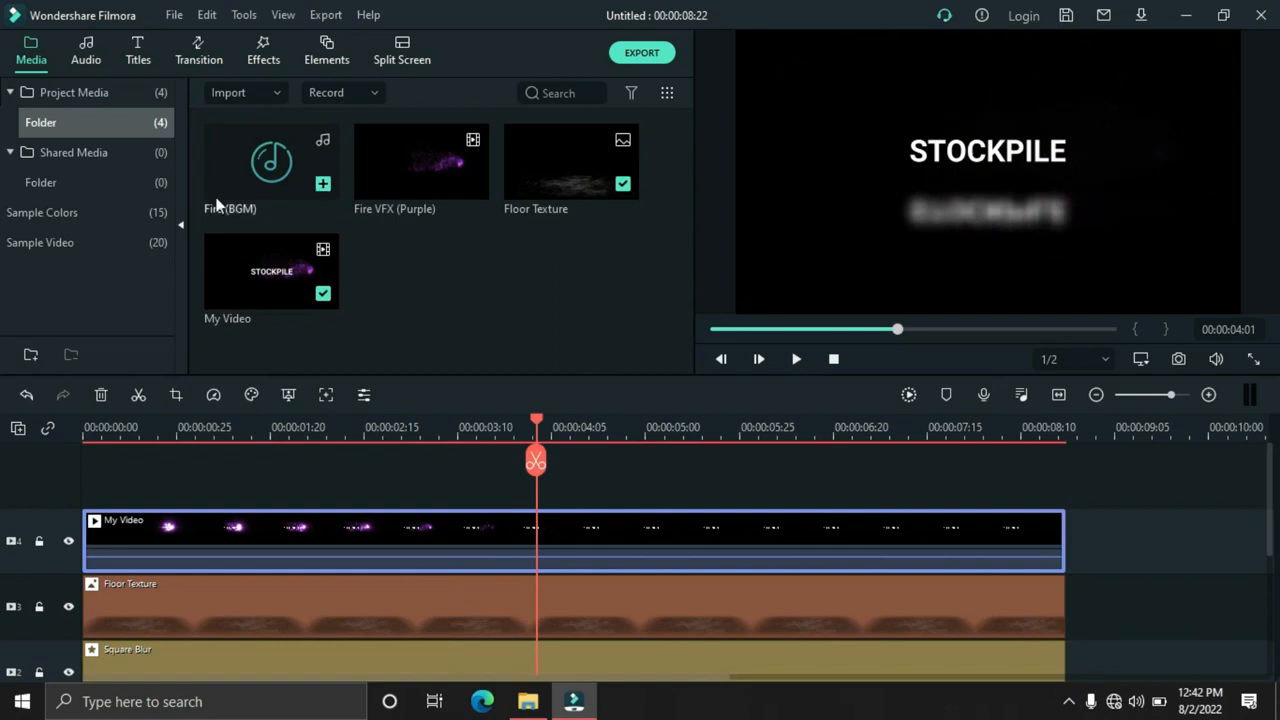
Add Fire (BGM) to audio track 1 at the timeline start, render the preview and play the result
drag(238, 190, 75, 595)
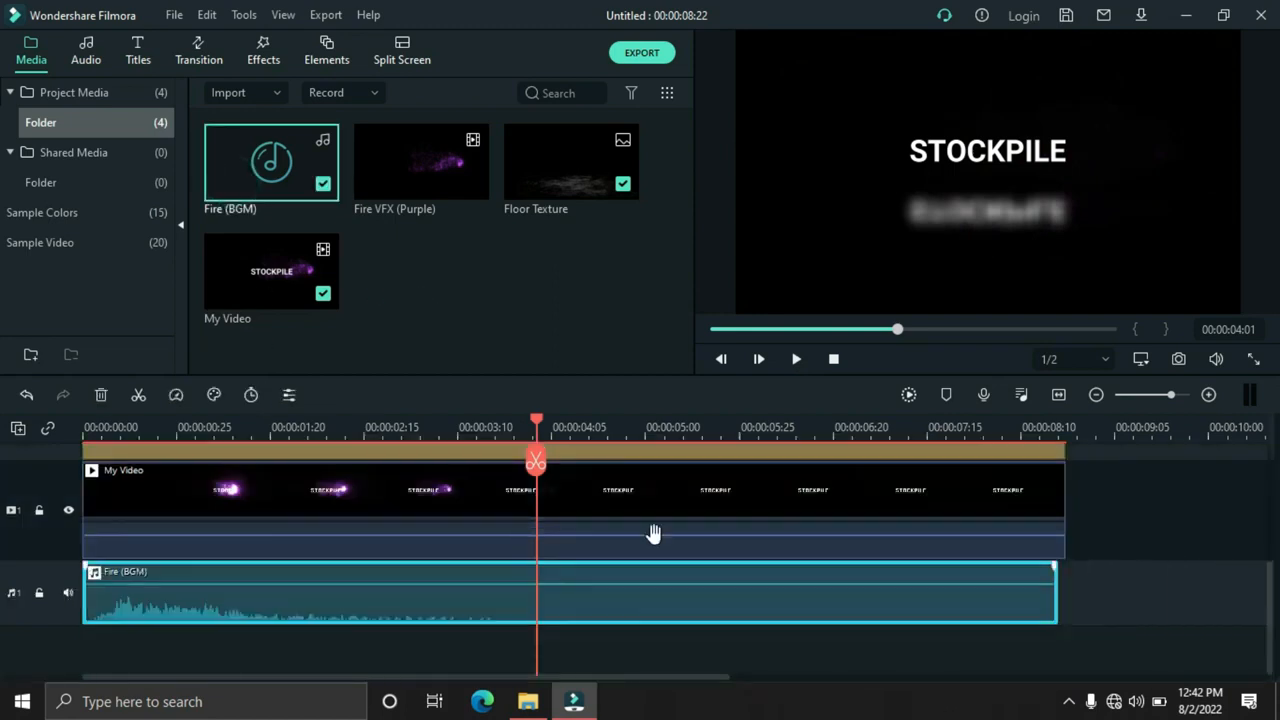
click(907, 396)
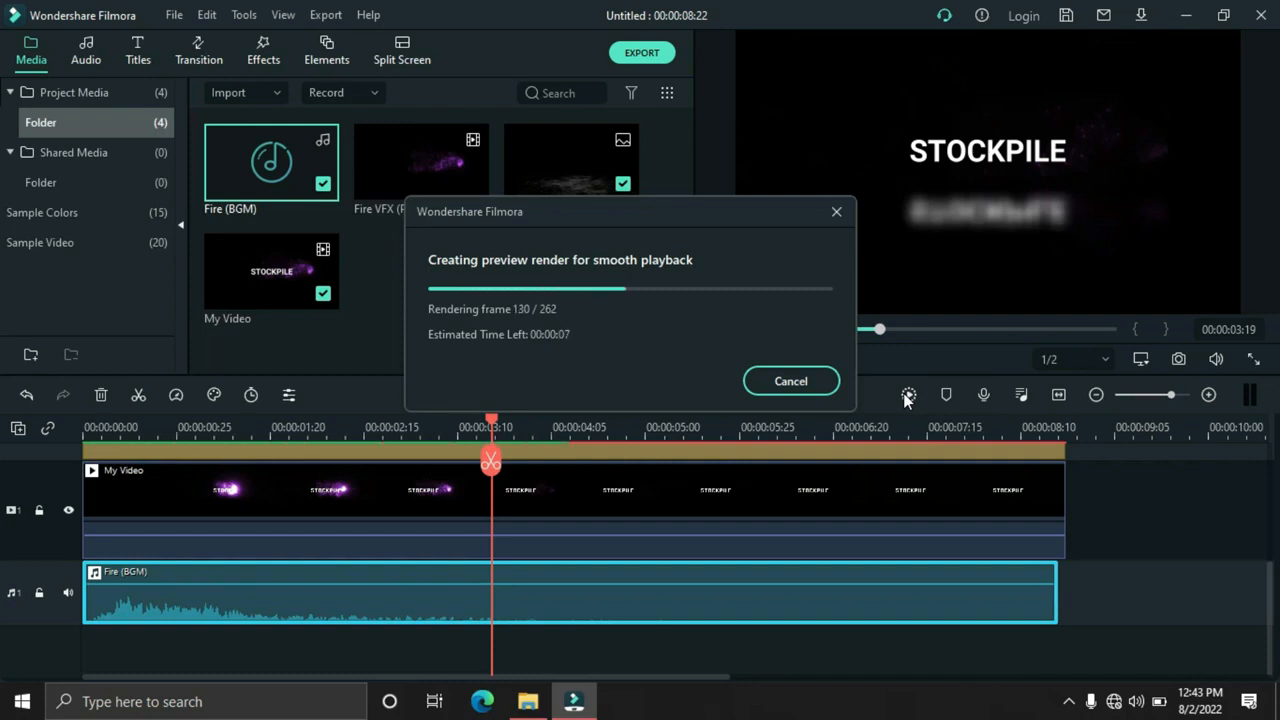
click(797, 362)
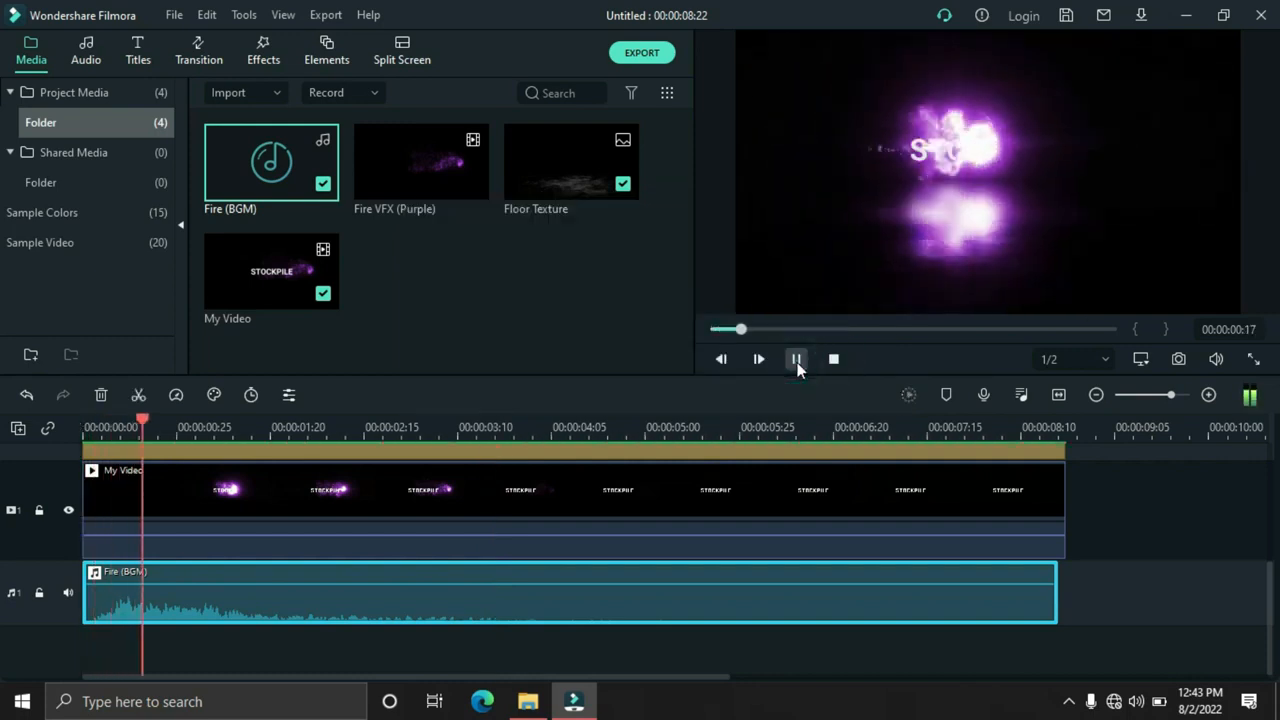